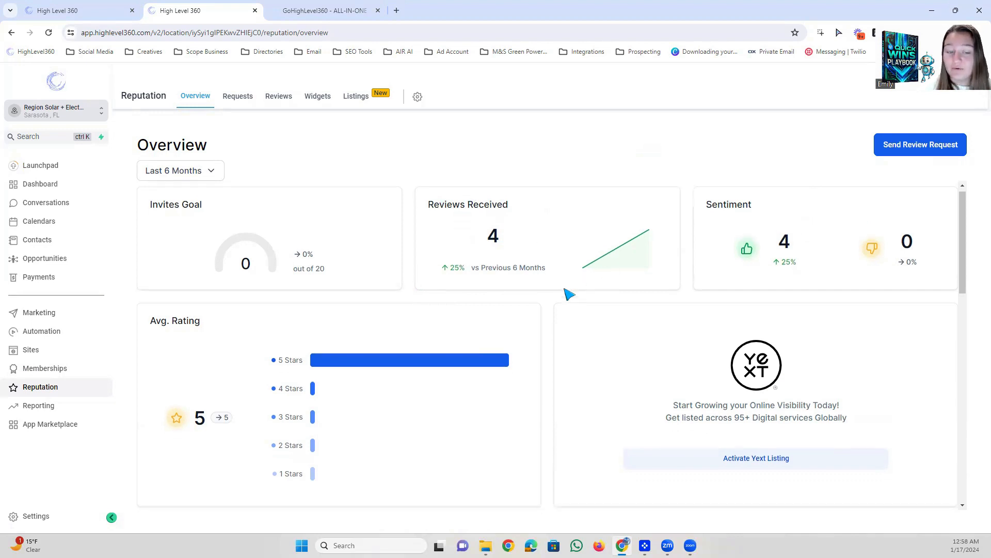
- Examine the reputation overview's invite, rating, sentiment and trend cards, and read through the latest customer reviews
scroll(569, 292, up, 1)
scroll(385, 299, down, 2)
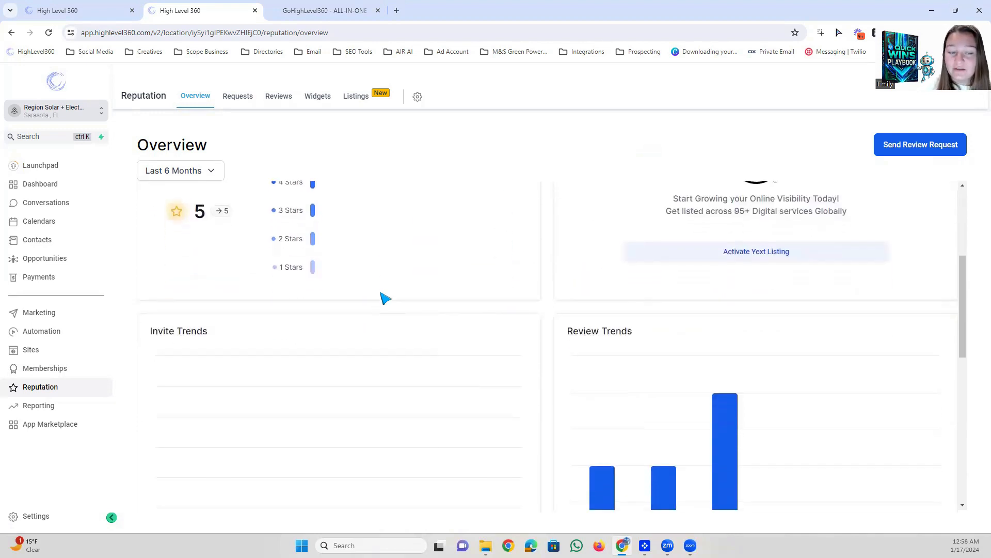
scroll(467, 320, down, 2)
scroll(468, 290, up, 5)
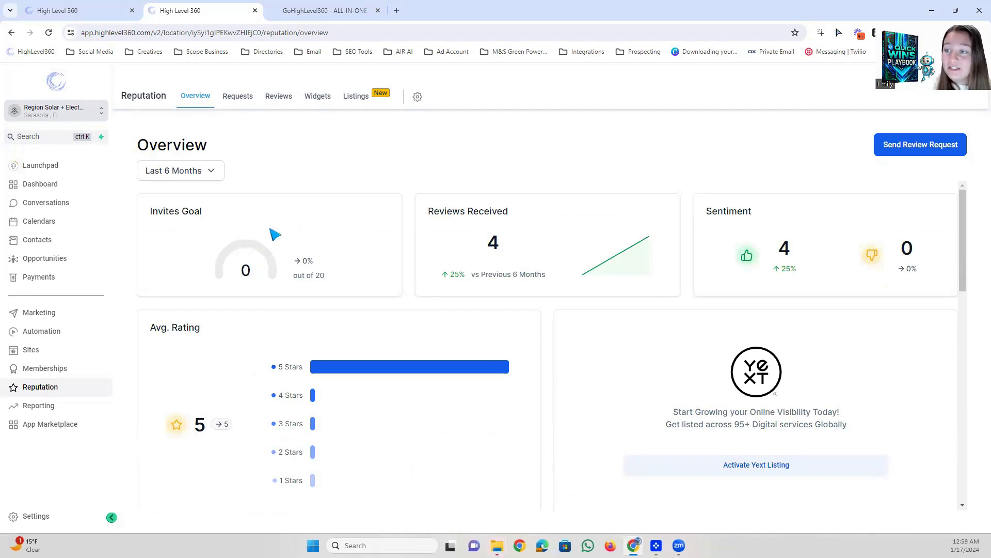
scroll(292, 254, down, 3)
scroll(292, 253, down, 8)
scroll(449, 295, up, 2)
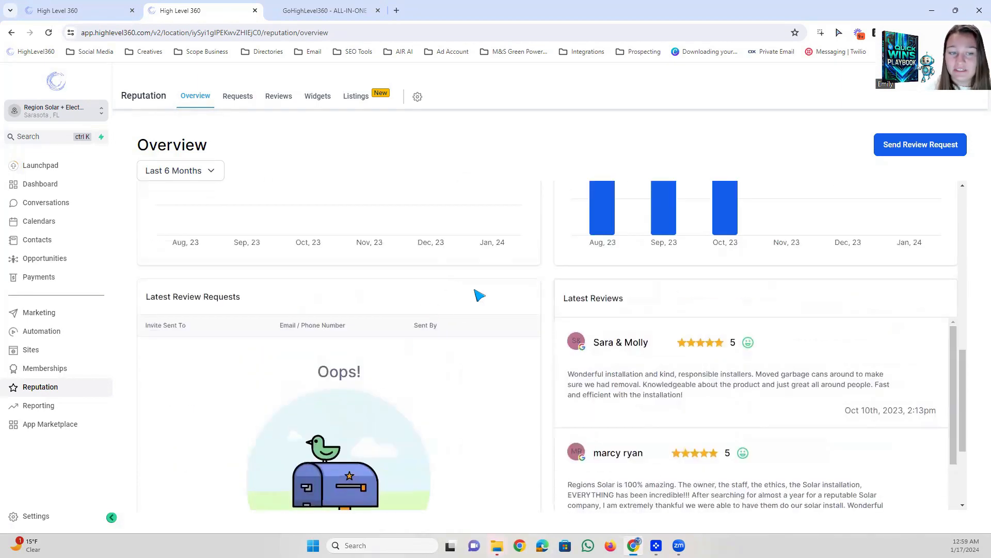
scroll(473, 305, down, 1)
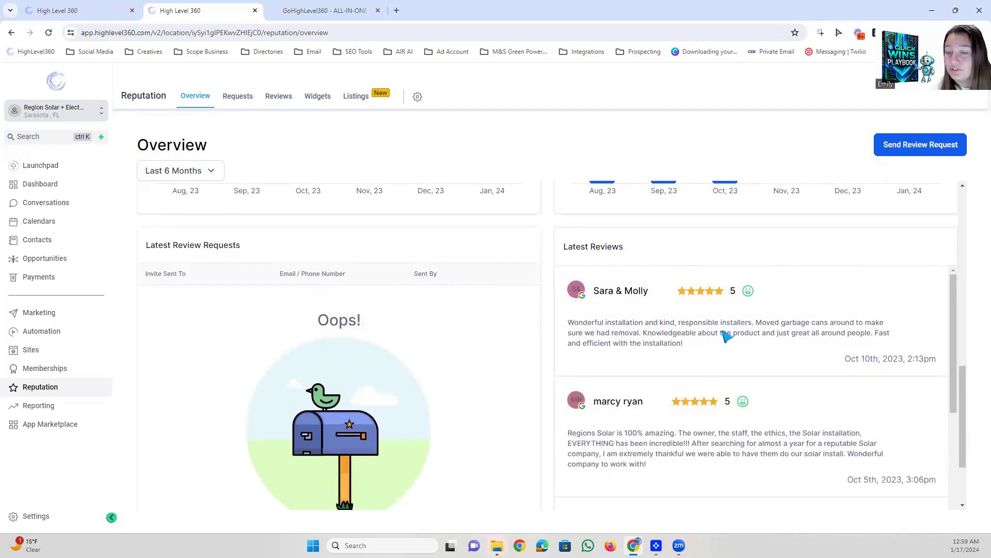
scroll(733, 341, down, 5)
scroll(811, 406, up, 8)
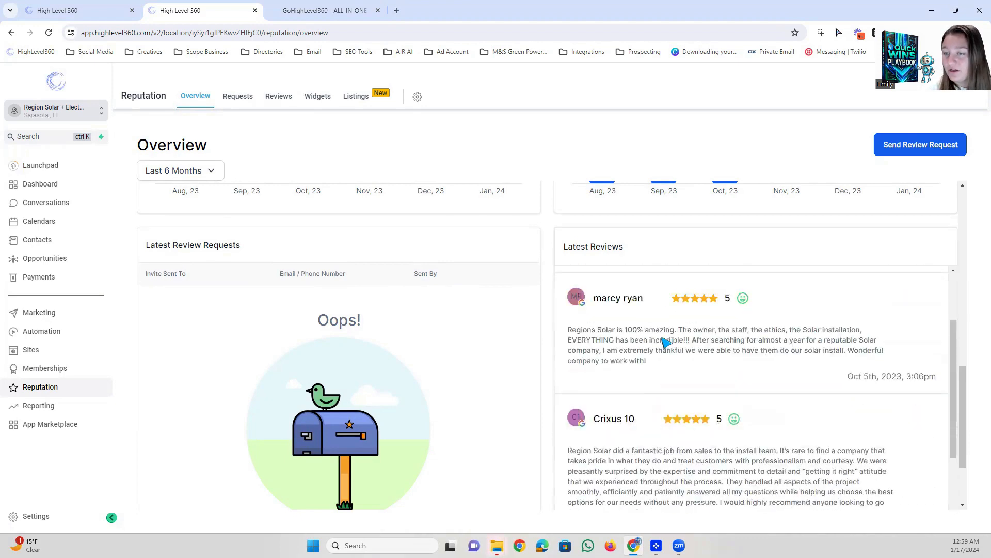
- Set the overview's reporting period to This Week, and switch it to This Month
click(212, 172)
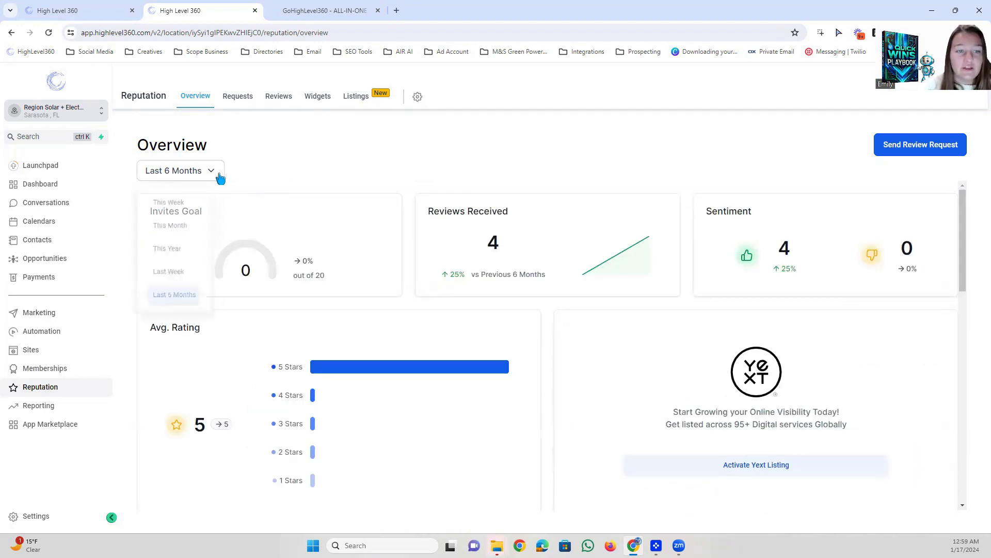
click(181, 204)
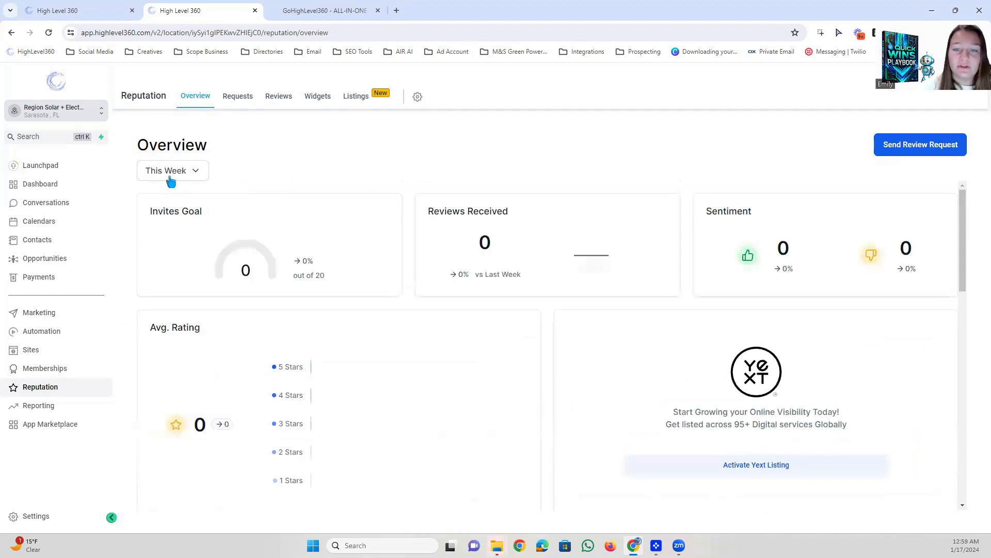
click(189, 171)
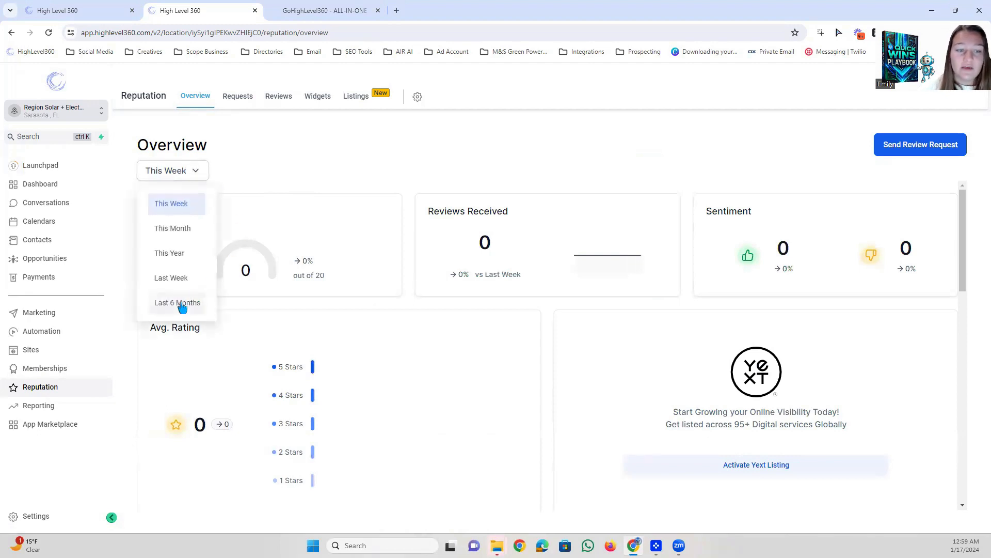
click(173, 228)
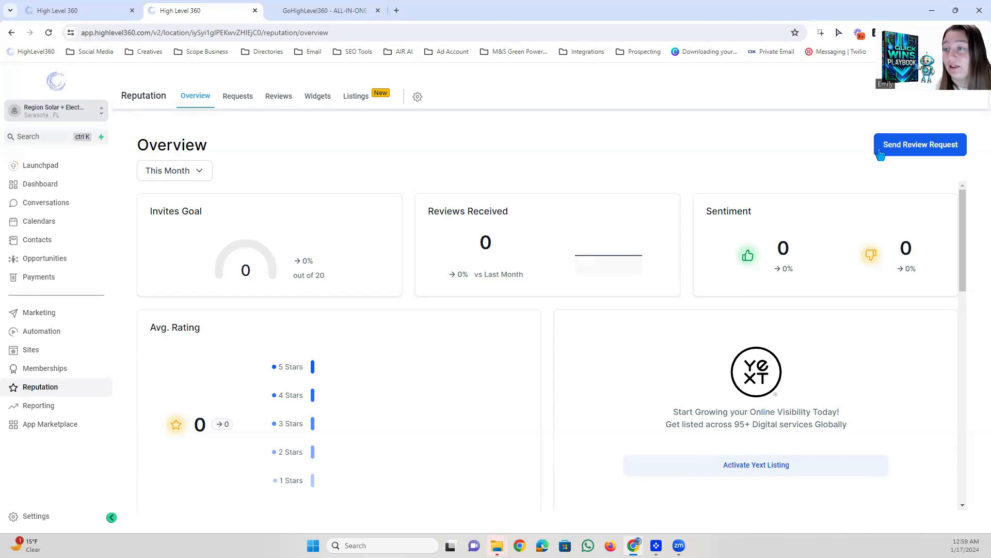
- Start a review request by SMS, choose a contact for it, and close the form without sending
click(920, 146)
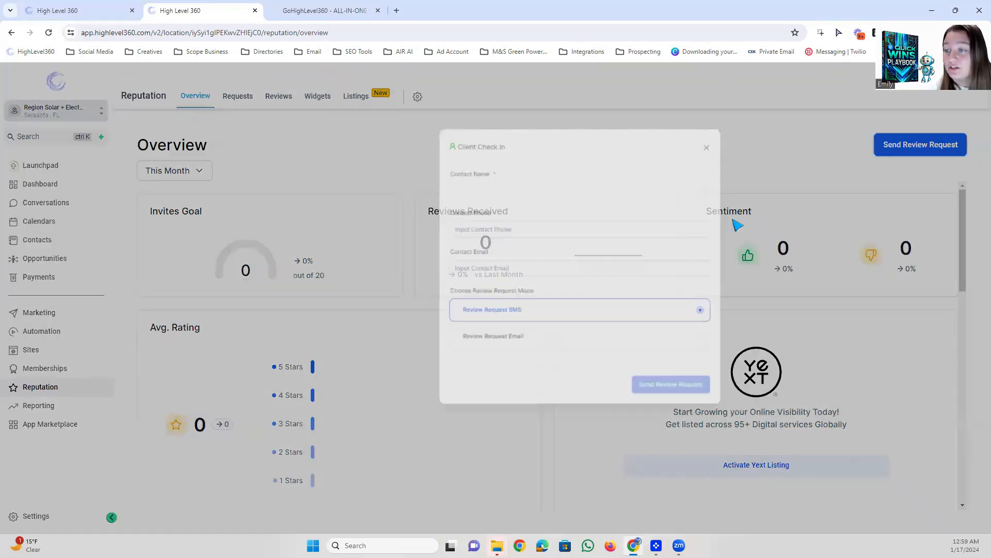
click(391, 204)
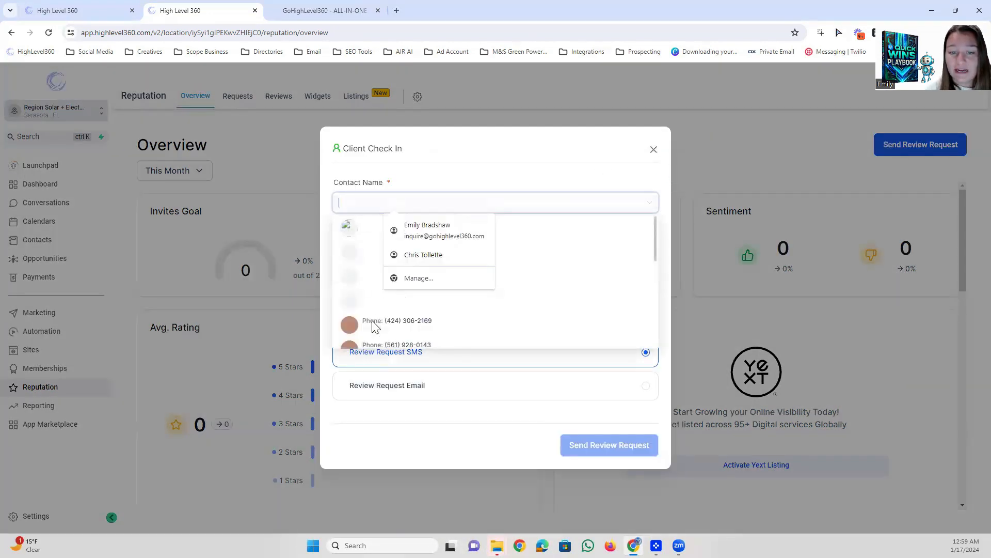
click(393, 323)
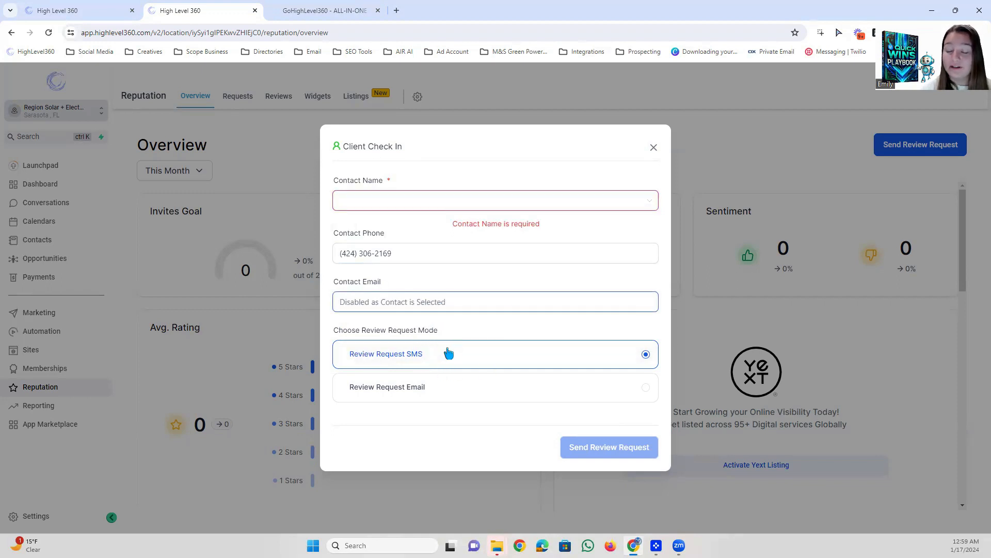
click(654, 147)
- Check the sent review requests and read through the reviews list with its business replies
click(234, 99)
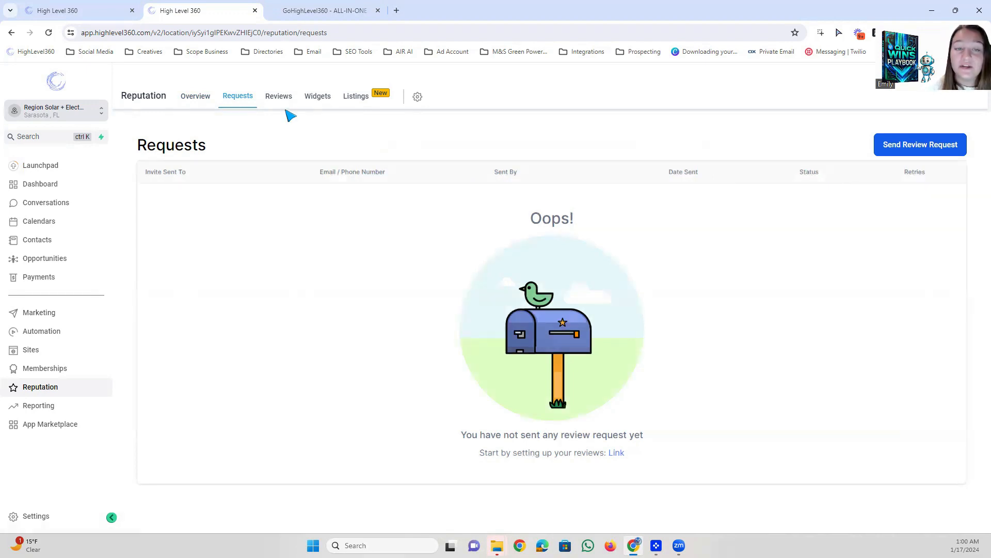
click(283, 103)
scroll(265, 194, down, 1)
scroll(340, 273, down, 14)
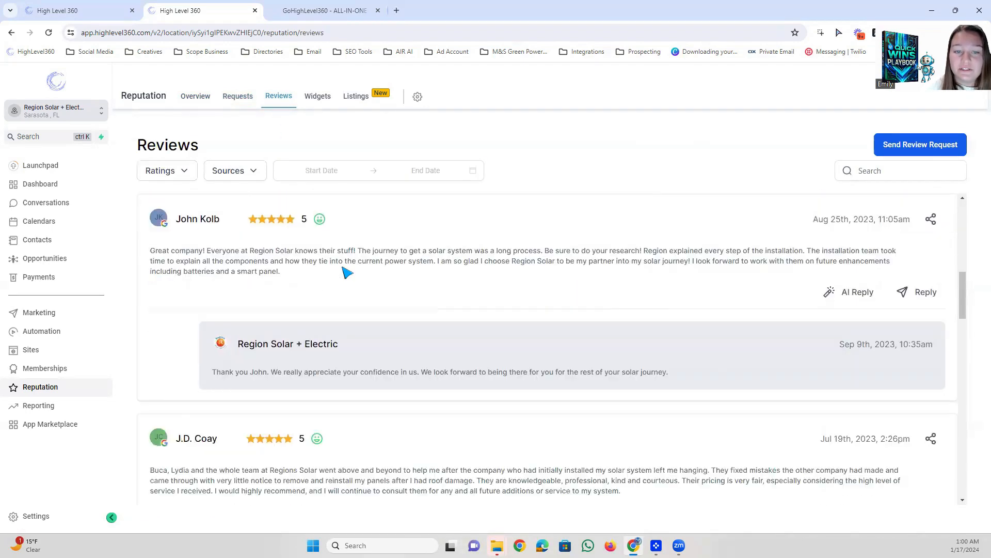
scroll(347, 273, up, 15)
- Filter the reviews by the Between 4 and 5 rating and the Facebook source, and inspect the date range calendar without choosing dates
click(188, 170)
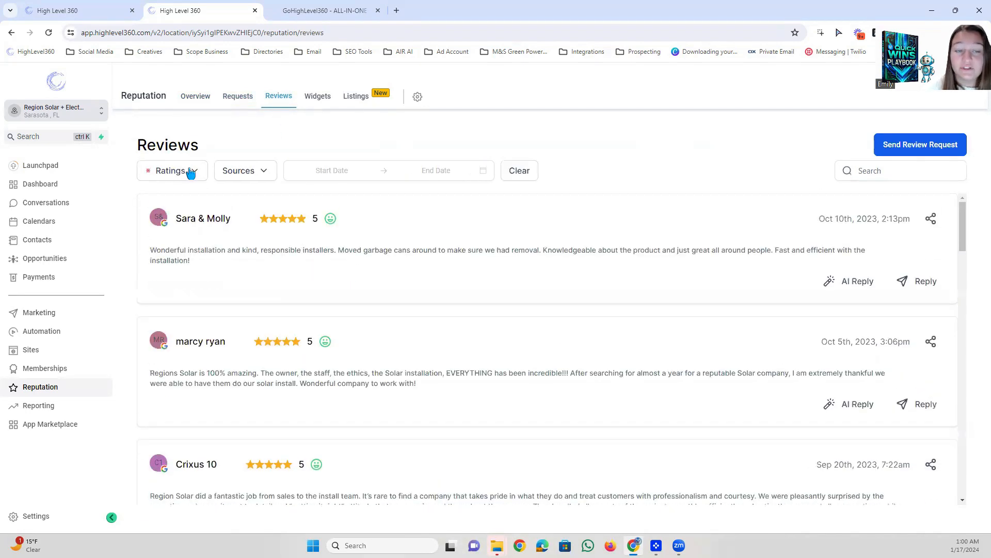
click(232, 172)
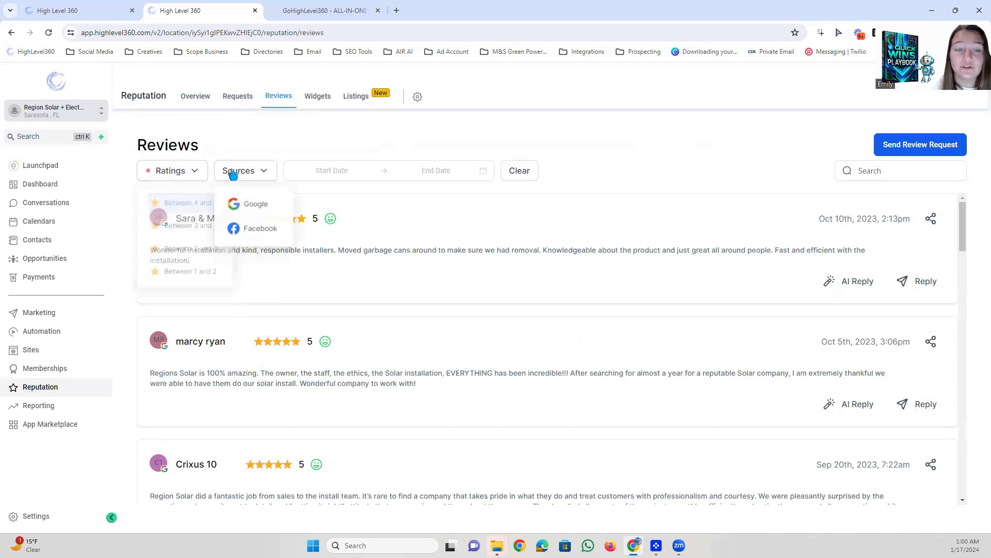
click(258, 228)
click(312, 172)
click(306, 196)
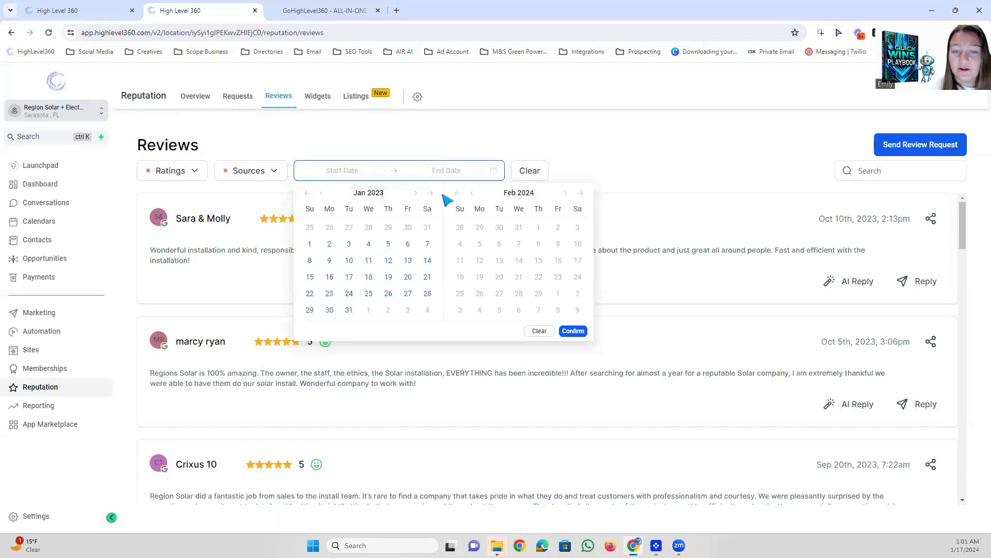
click(457, 149)
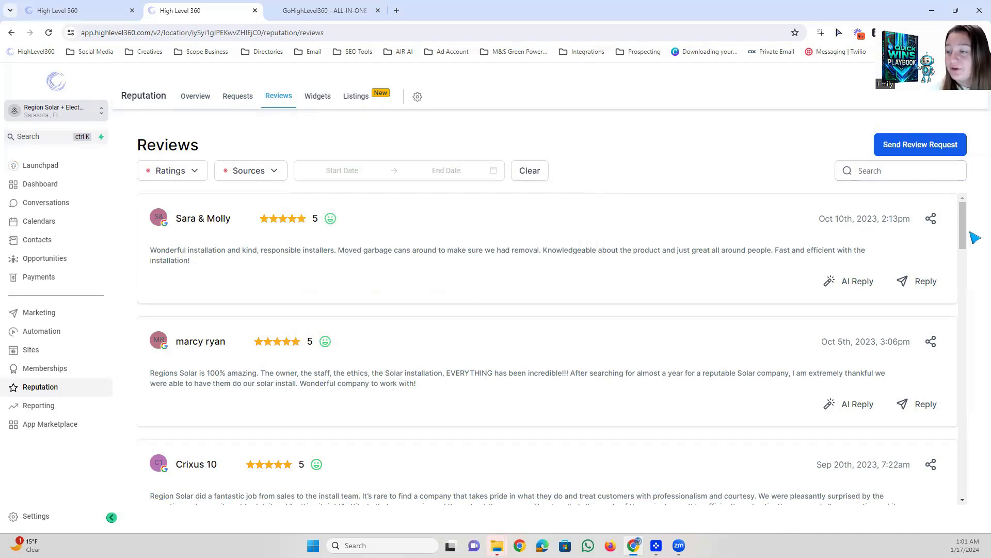
- View the social media sharing options for the Oct 10th, 2023 review, close them, and look over the reply options
click(931, 219)
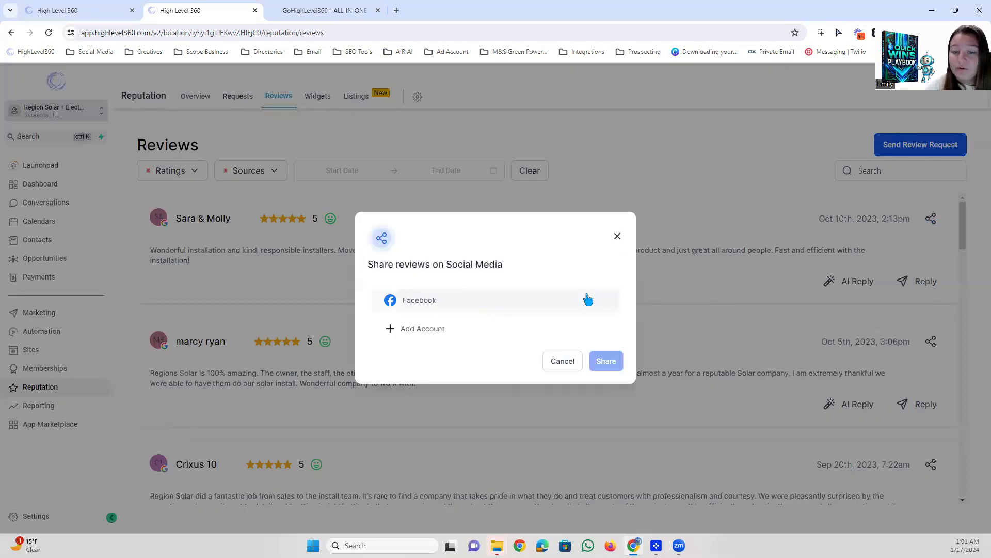
click(618, 237)
scroll(921, 233, down, 1)
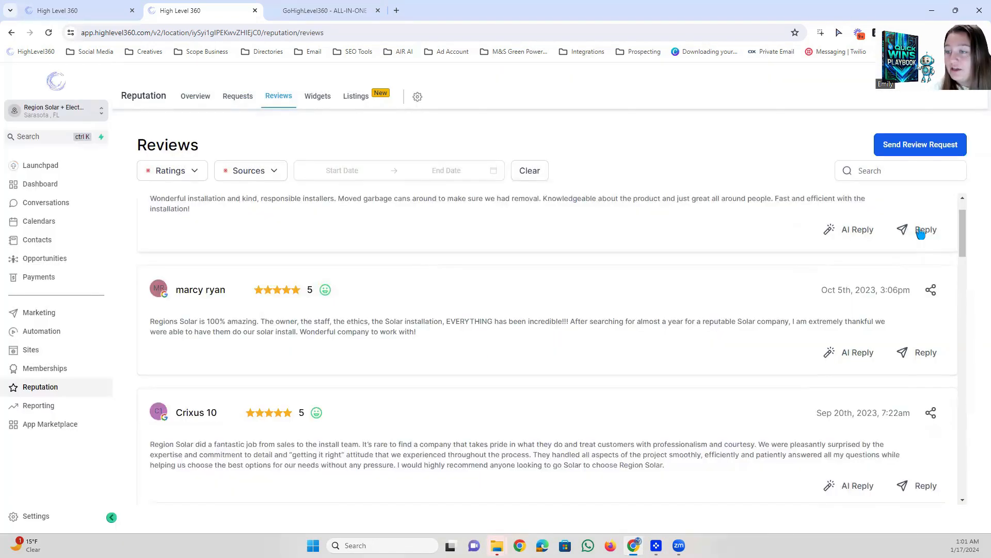
scroll(772, 357, up, 1)
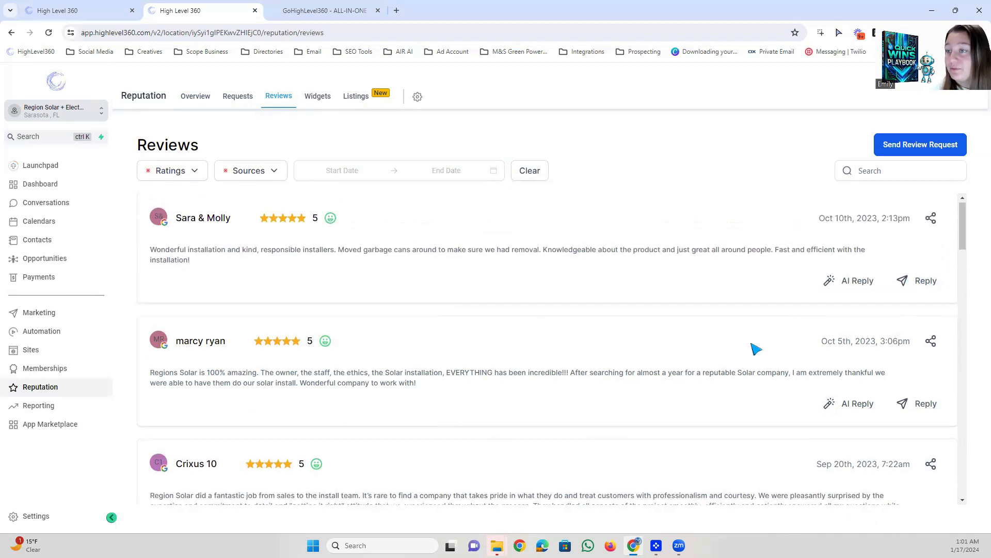
- Open the review widgets and page through the testimonials in the live widget's preview
click(321, 99)
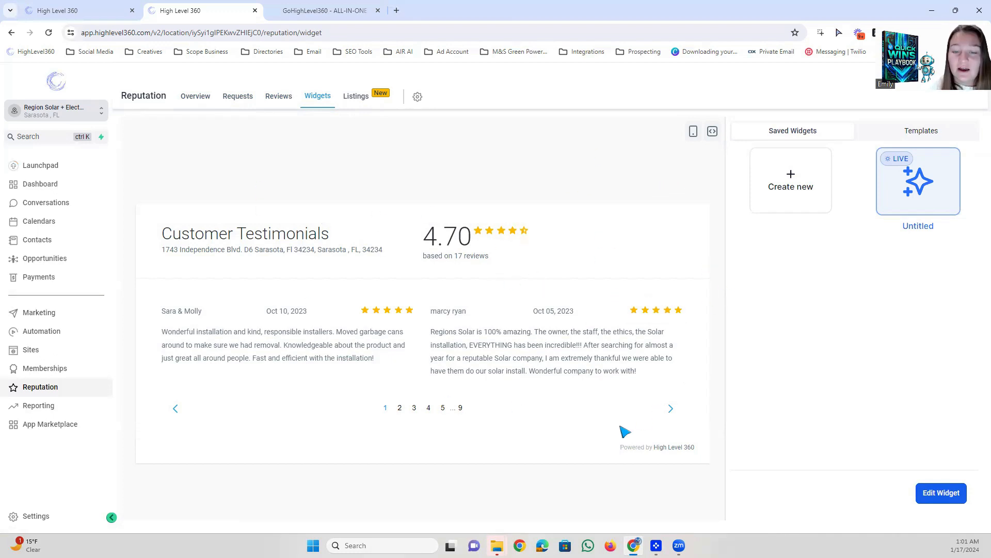
click(671, 408)
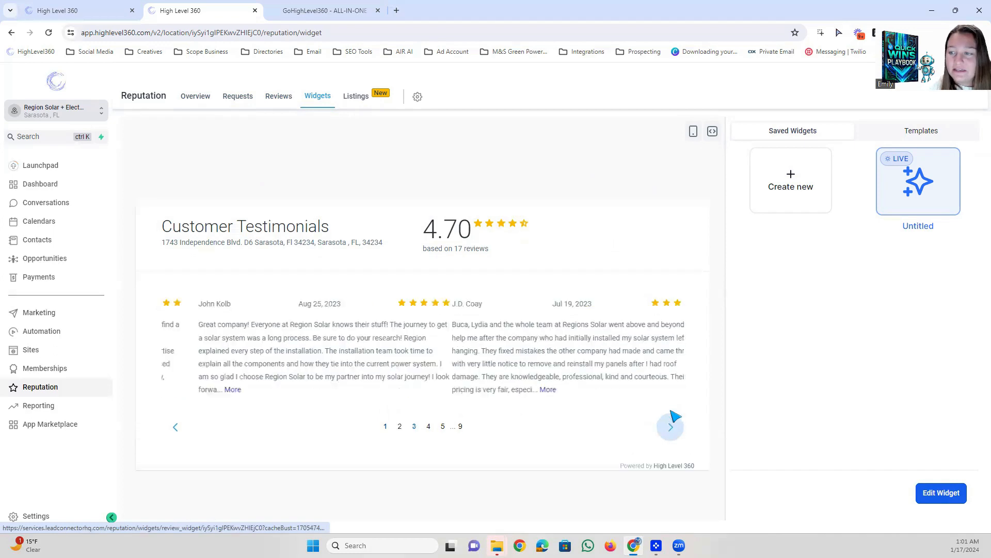
click(670, 422)
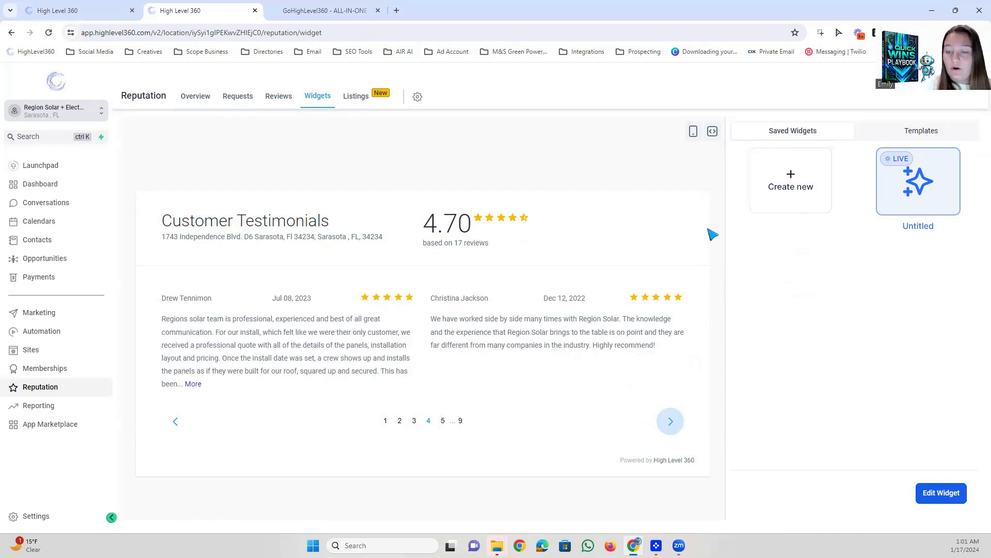
- Create a new review widget, preview it without Google reviews, and restore Google alongside Facebook as review sources
click(791, 177)
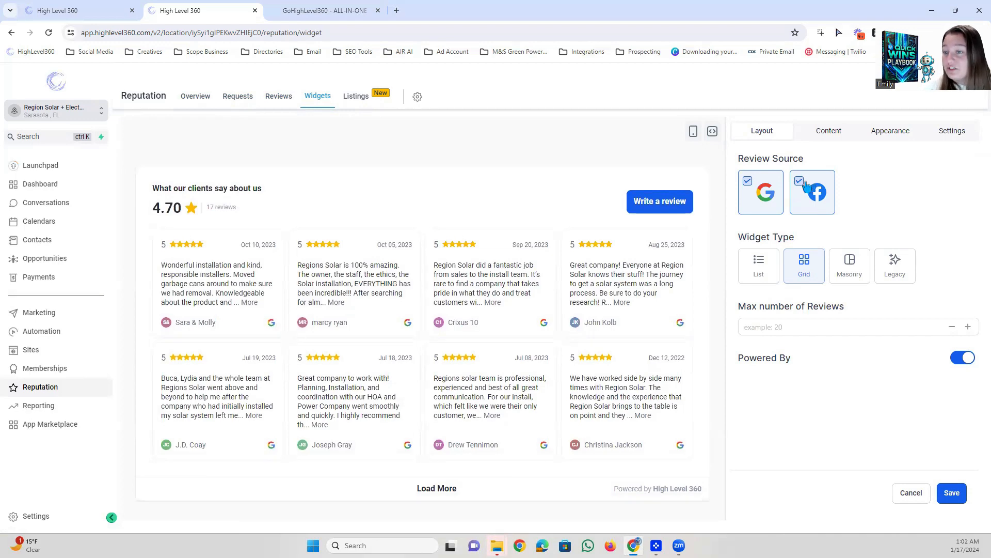
click(757, 188)
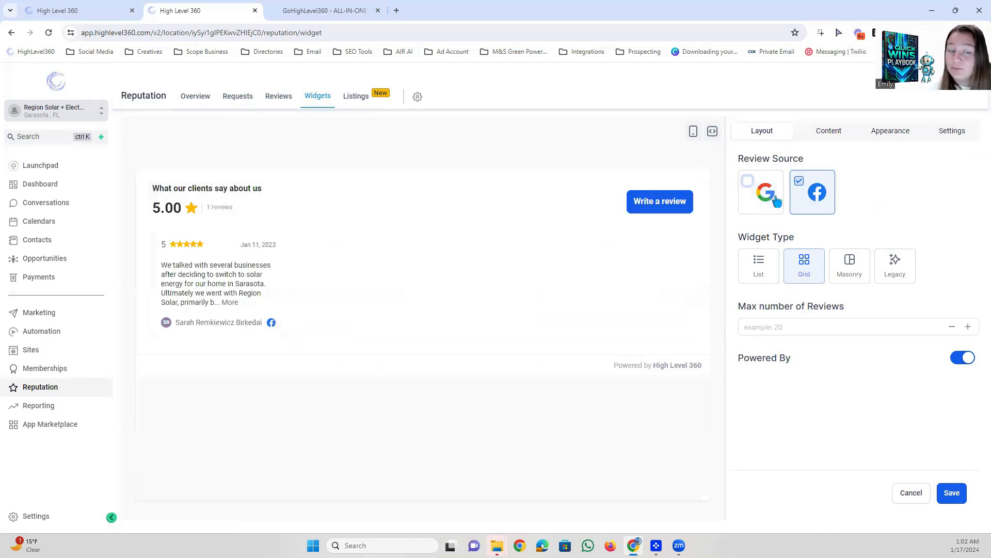
click(771, 193)
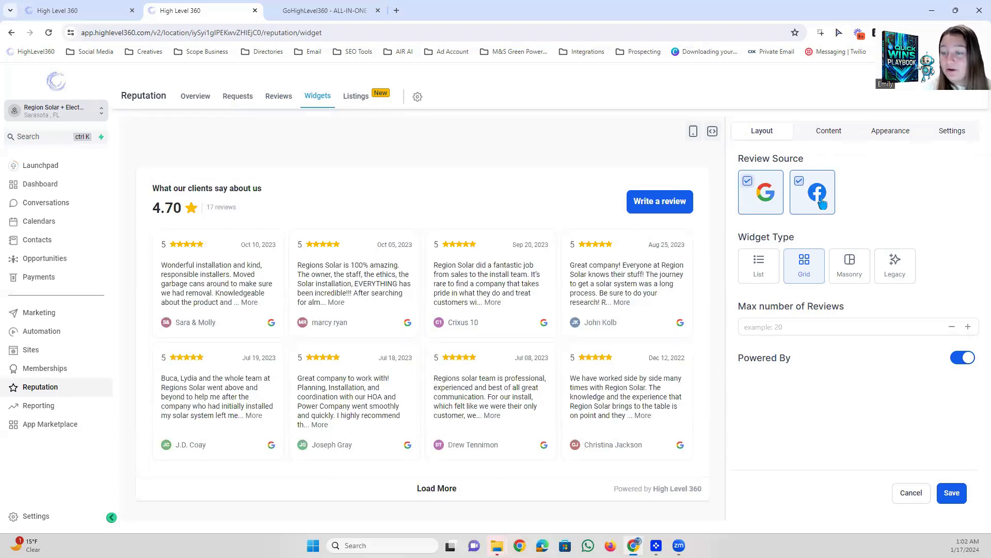
- Preview the List, Grid, Masonry and Legacy widget types, and set the widget to List
click(757, 272)
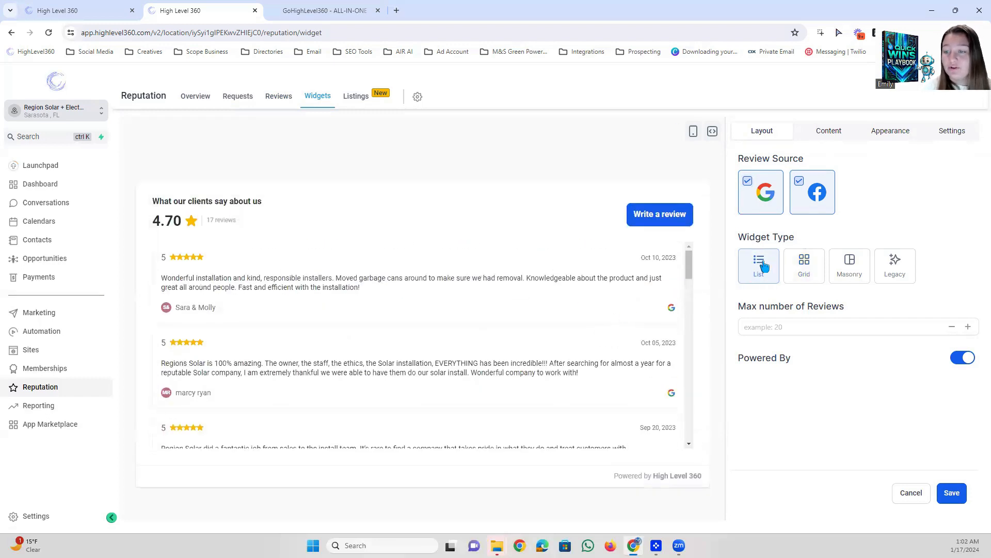
click(813, 261)
click(844, 269)
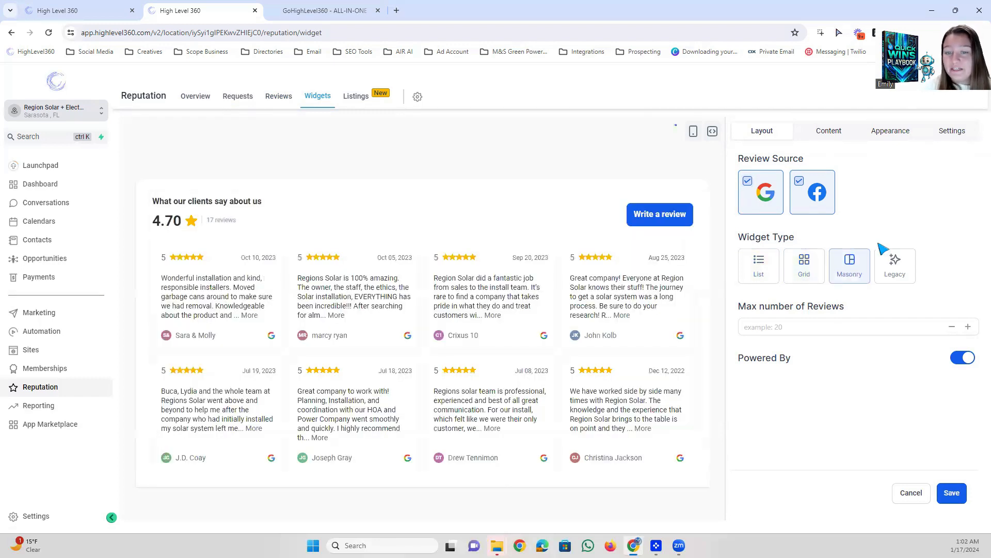
click(901, 264)
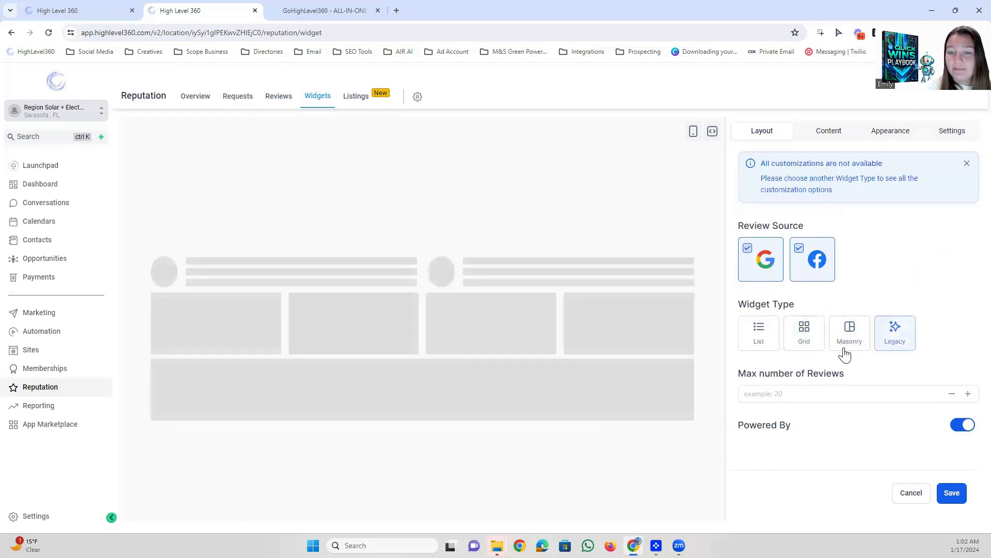
click(758, 333)
scroll(545, 364, up, 2)
- Try a maximum of 2 reviews in the widget, set the limit to 10, and check the listed reviews
click(790, 328)
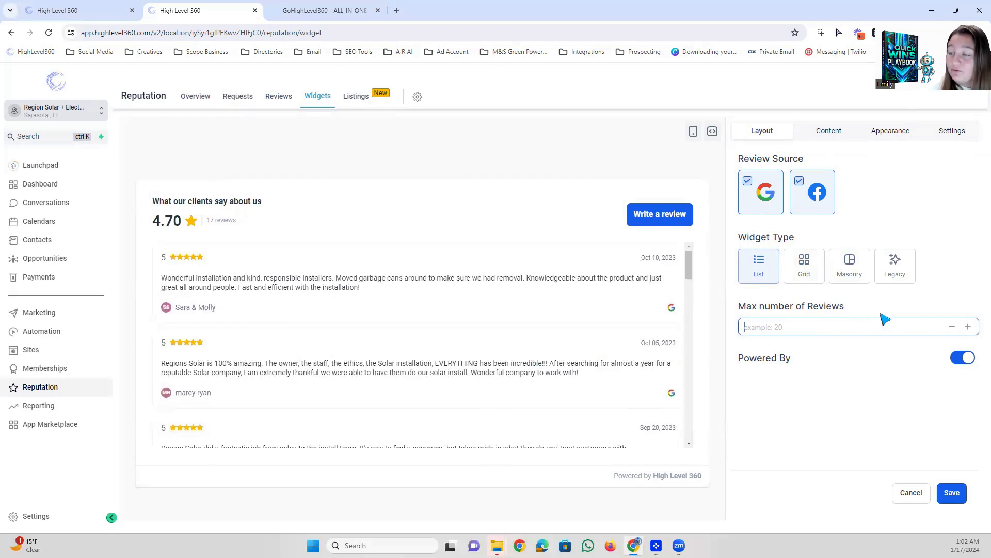
text(2)
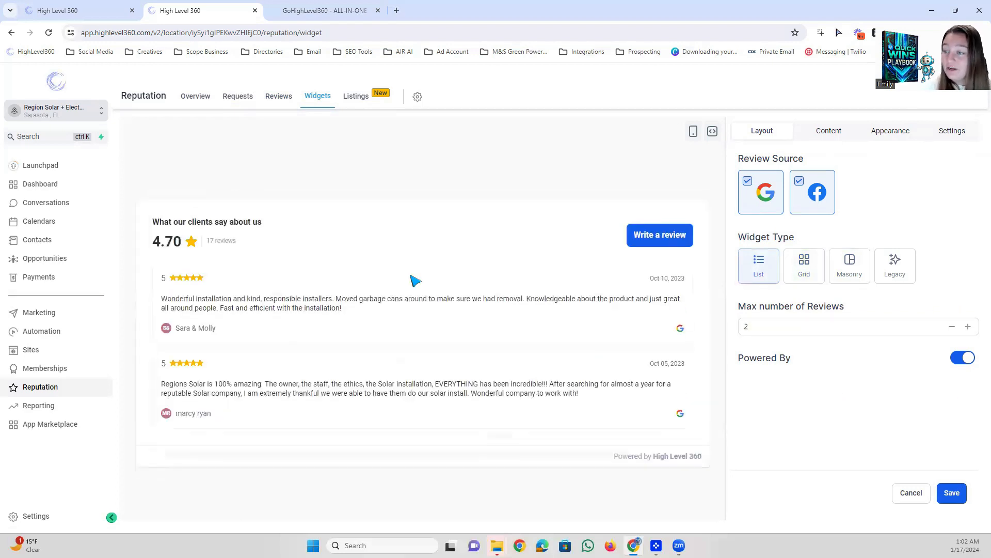
click(789, 332)
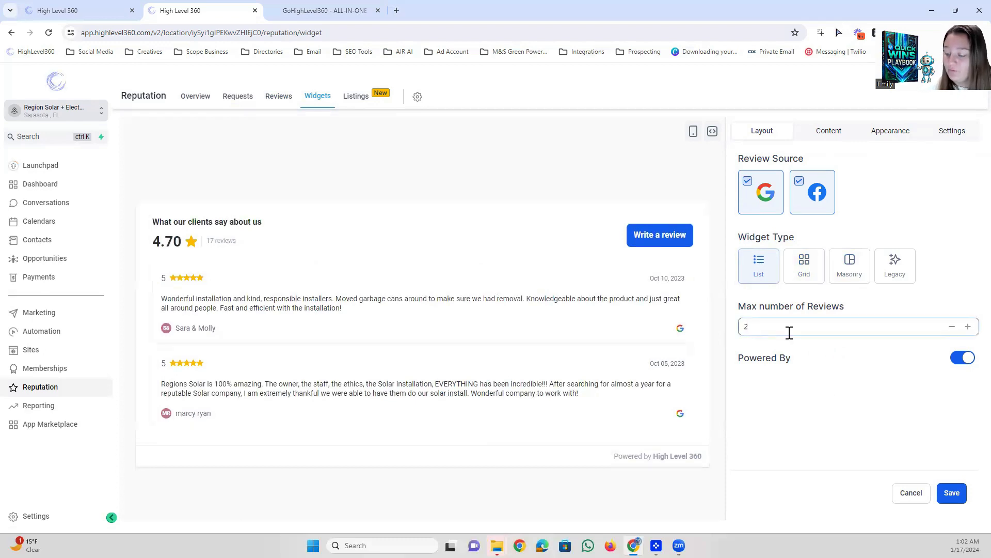
key(BackSpace)
text(10)
scroll(438, 360, down, 5)
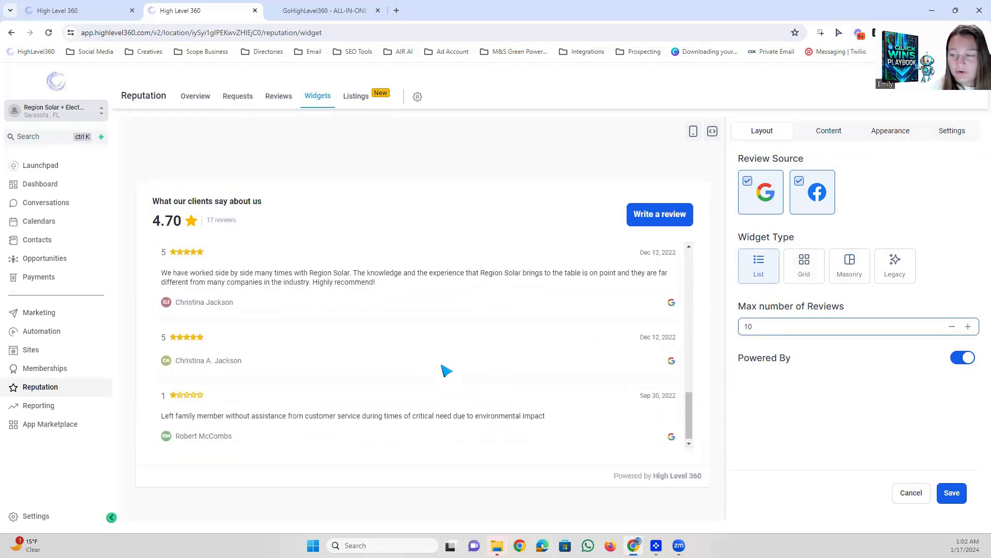
scroll(437, 360, up, 5)
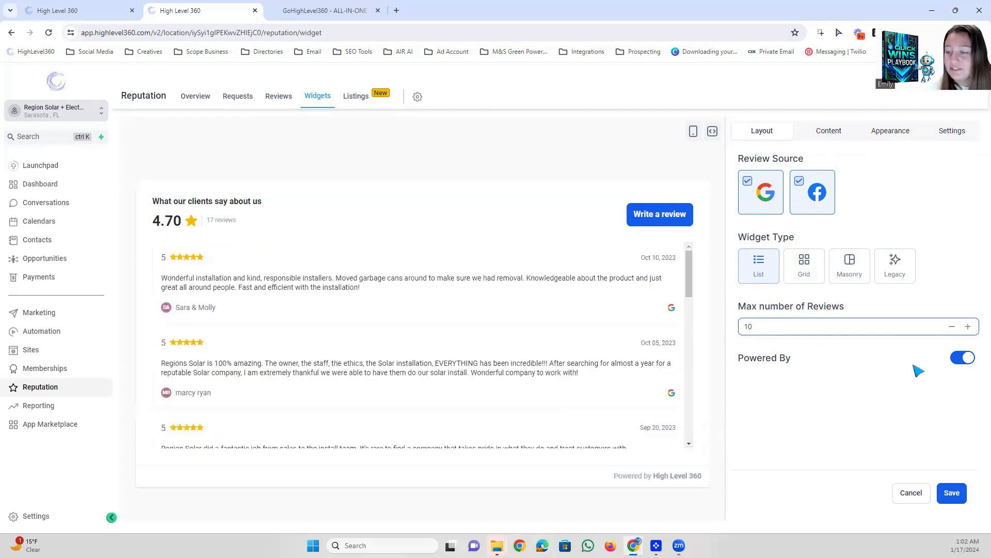
- Turn off the new widget's Powered By branding, open its save options, and return to the saved widgets without saving
click(970, 361)
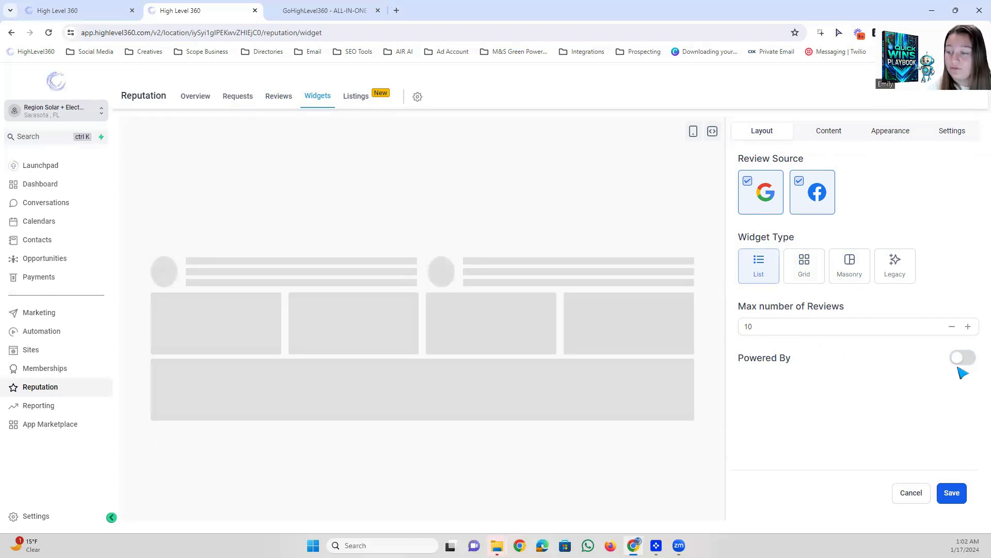
click(953, 494)
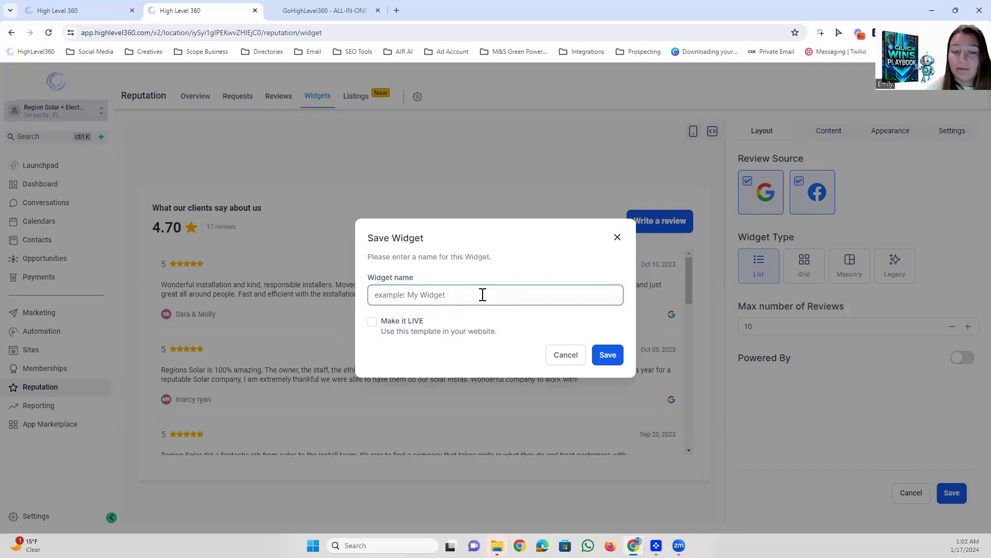
click(372, 321)
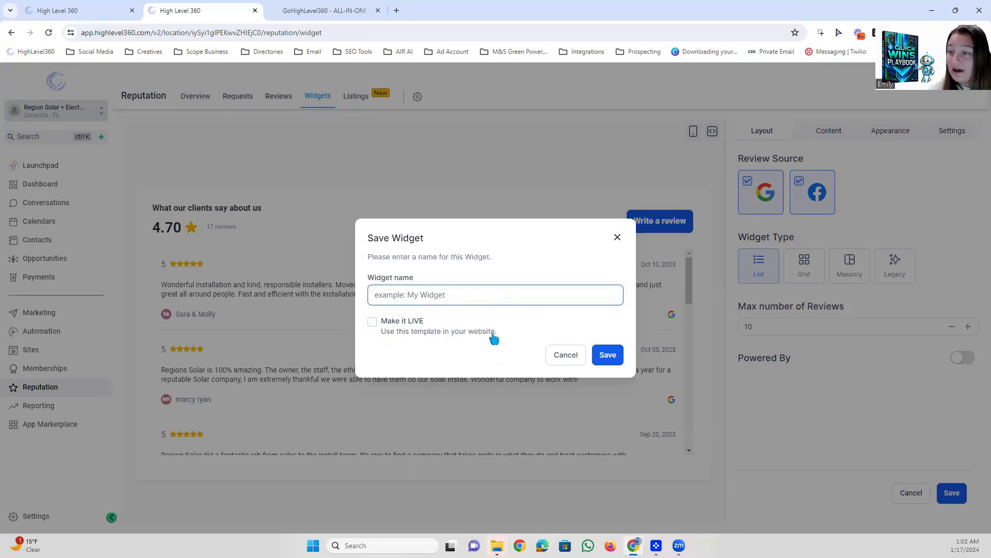
key(Return)
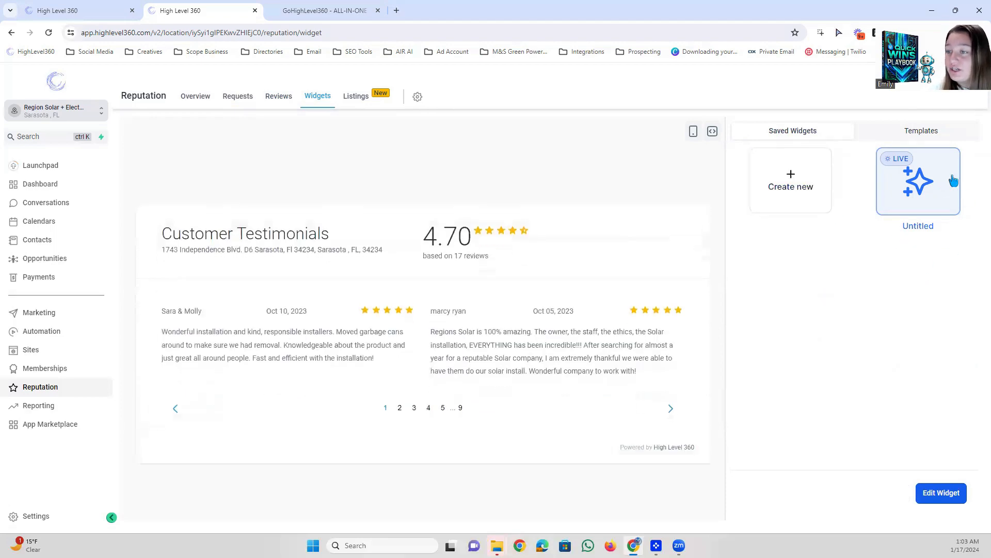
- Preview the live testimonials widget in the mobile layout and return to the desktop layout
click(713, 131)
click(694, 131)
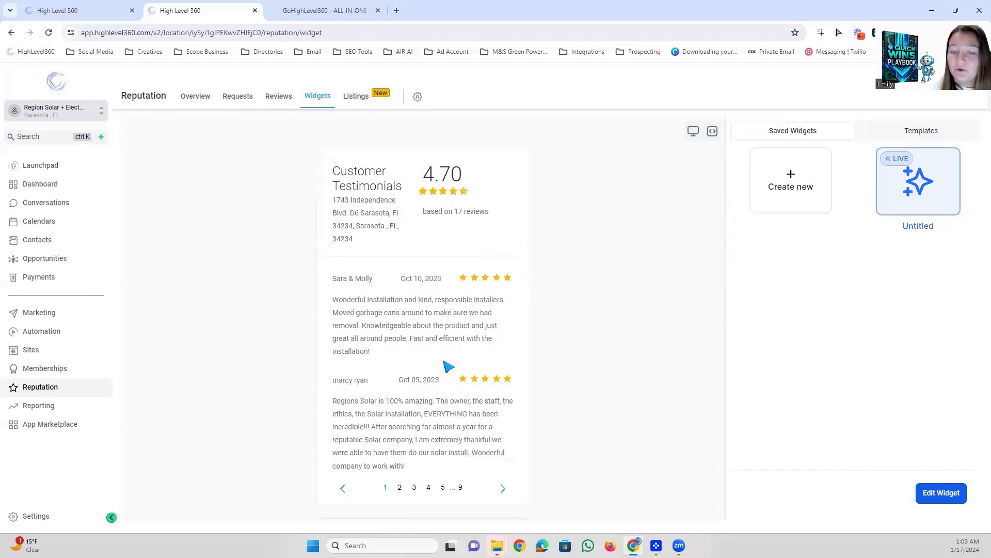
click(692, 134)
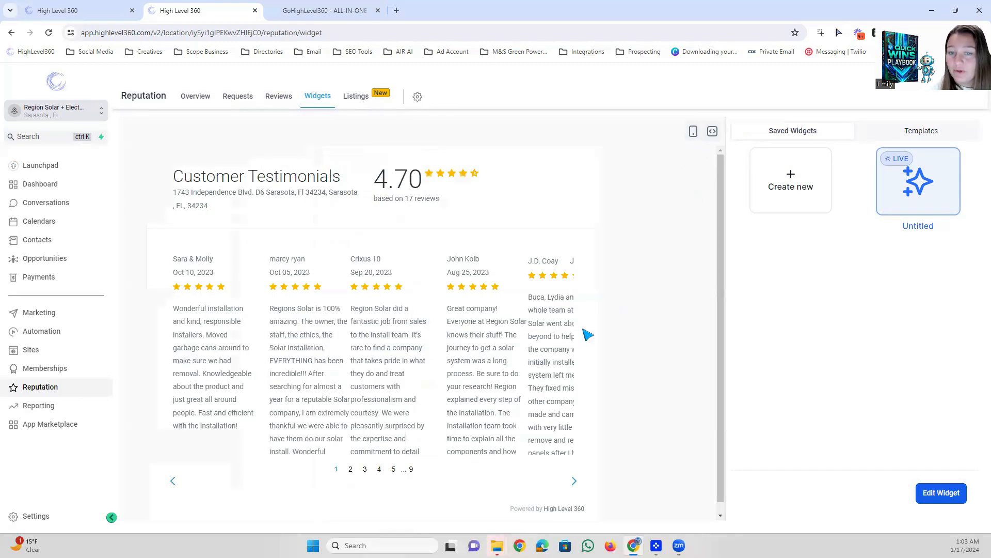
- Display the live widget's embed code, copy it, and close the code window
click(713, 132)
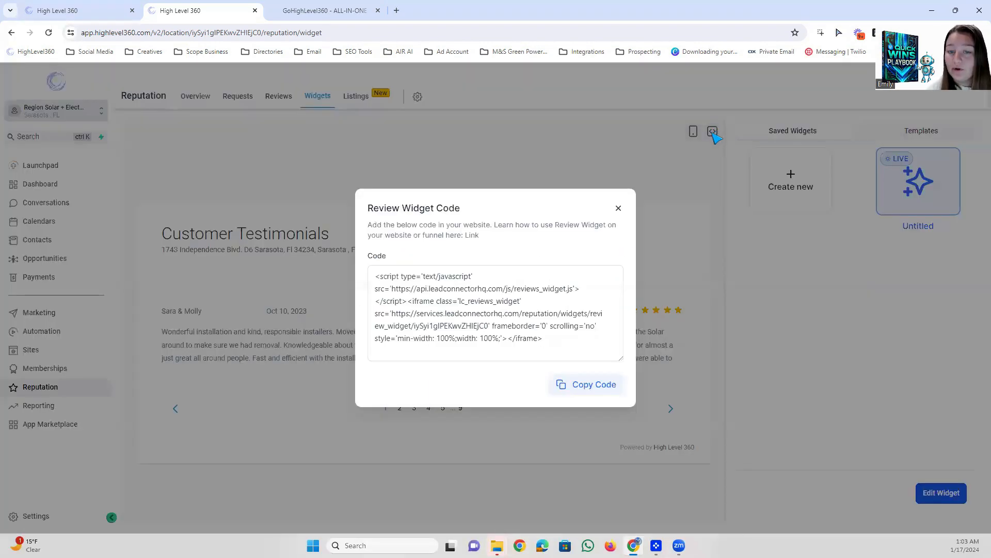
drag(551, 345, 437, 341)
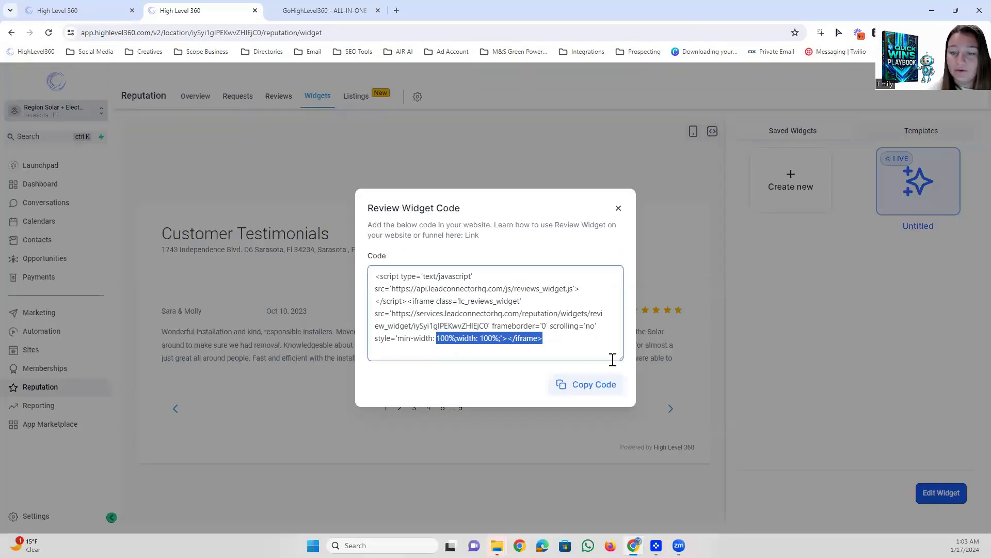
click(591, 391)
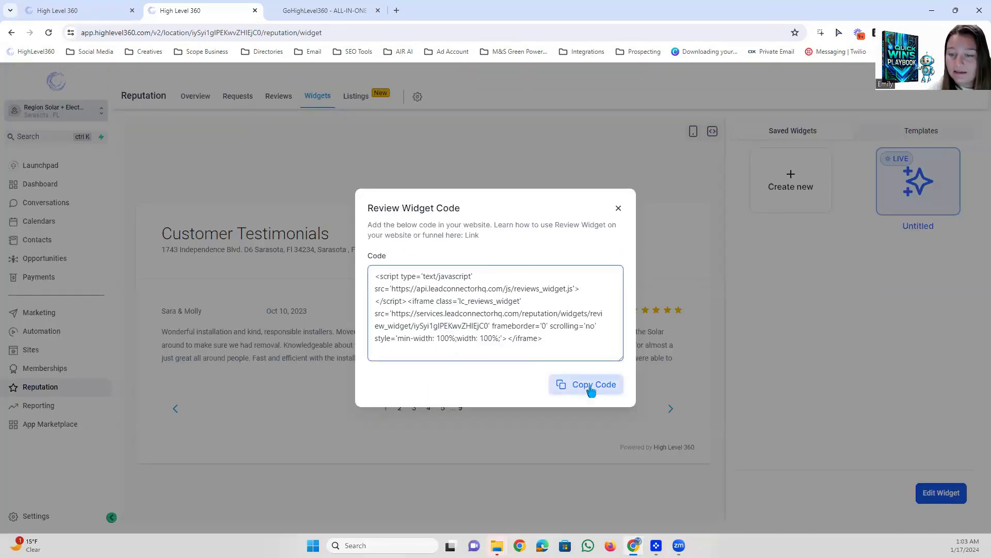
click(618, 209)
- View the Listings offer, open the reputation settings, and look over the Reviews AI and Review Link sections
click(356, 99)
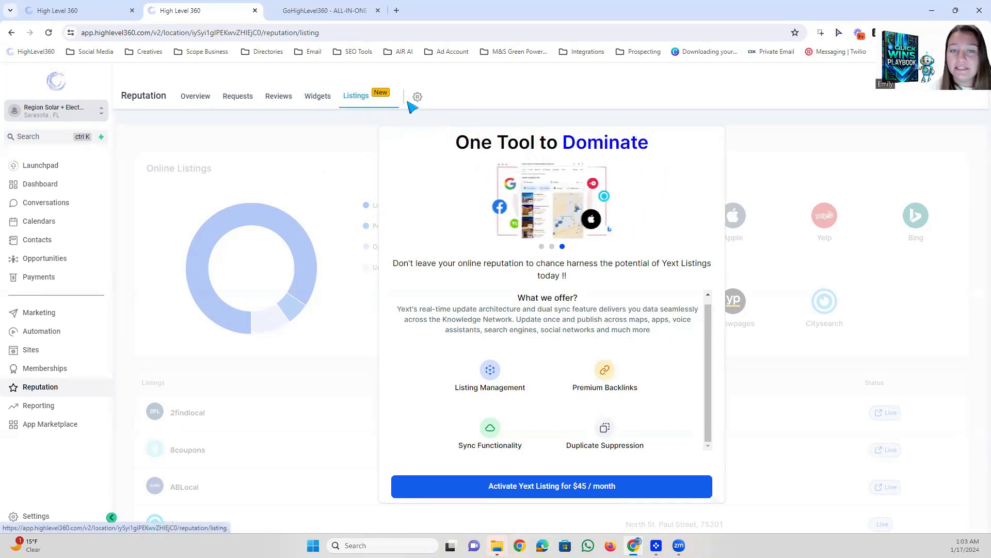
click(418, 99)
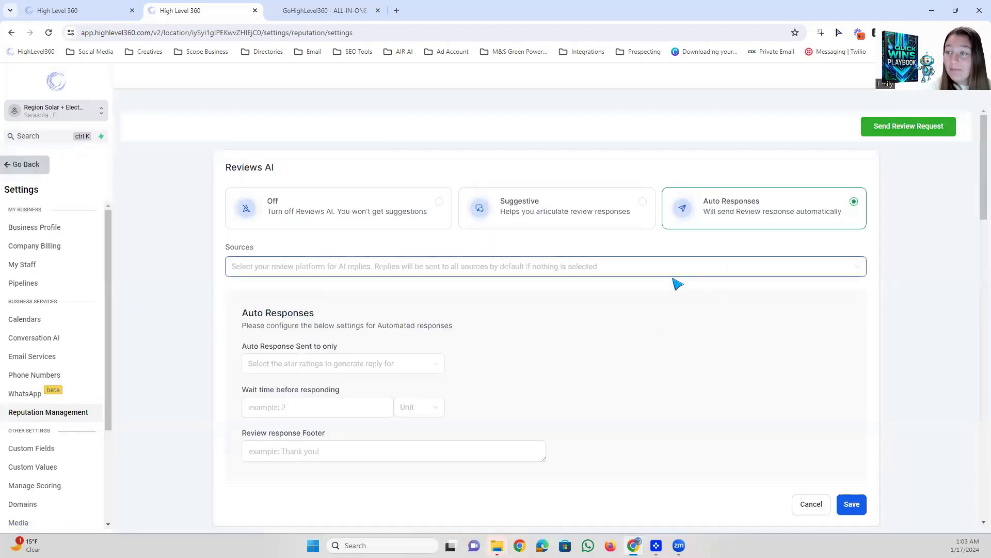
scroll(502, 285, down, 5)
scroll(506, 284, down, 4)
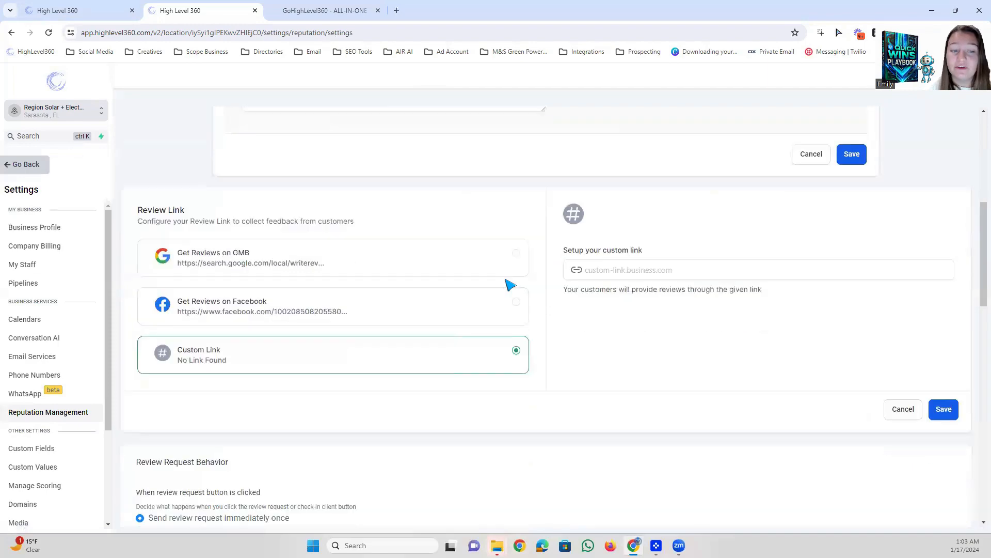
scroll(593, 302, up, 3)
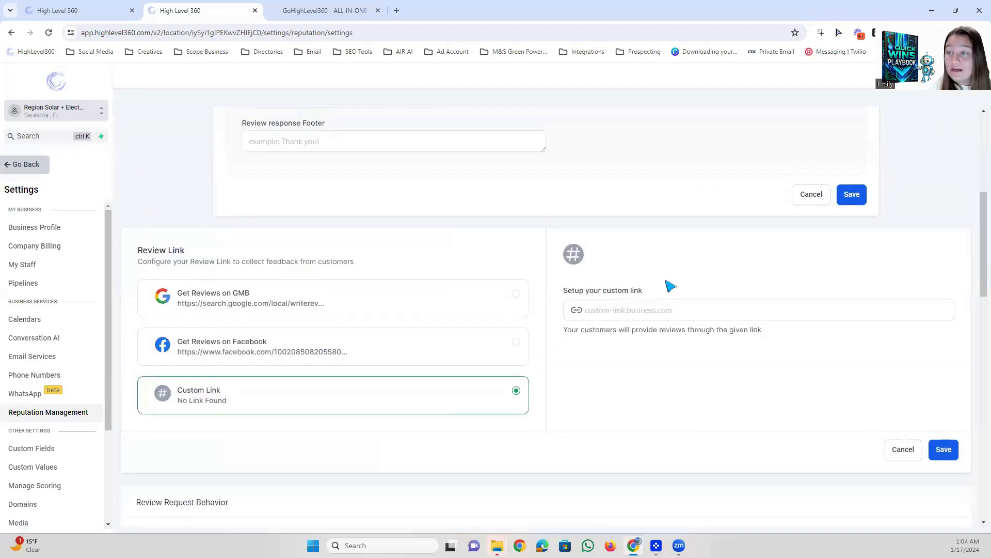
scroll(669, 286, up, 6)
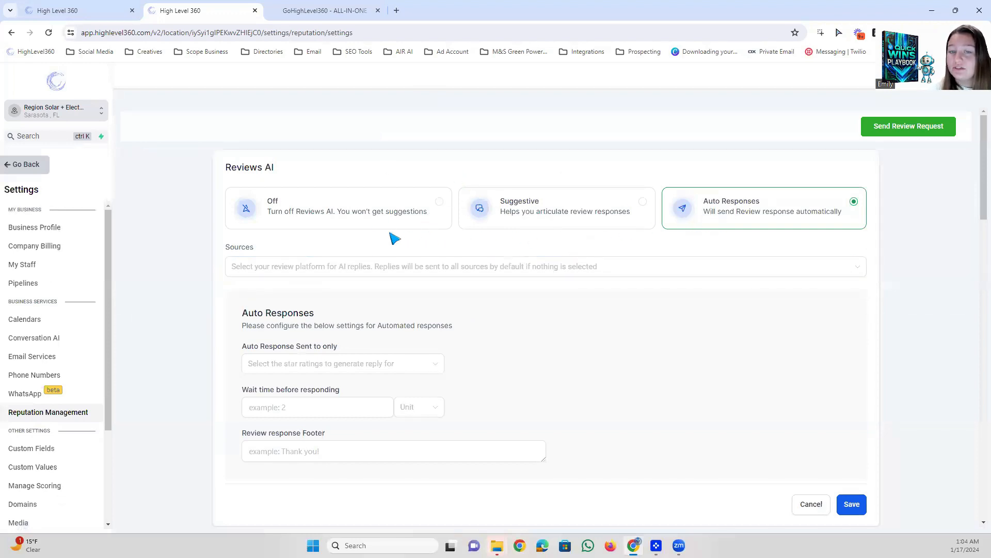
- Compare the Off, Suggestive and Auto Responses modes of Reviews AI and check the available reply sources
click(291, 201)
click(518, 226)
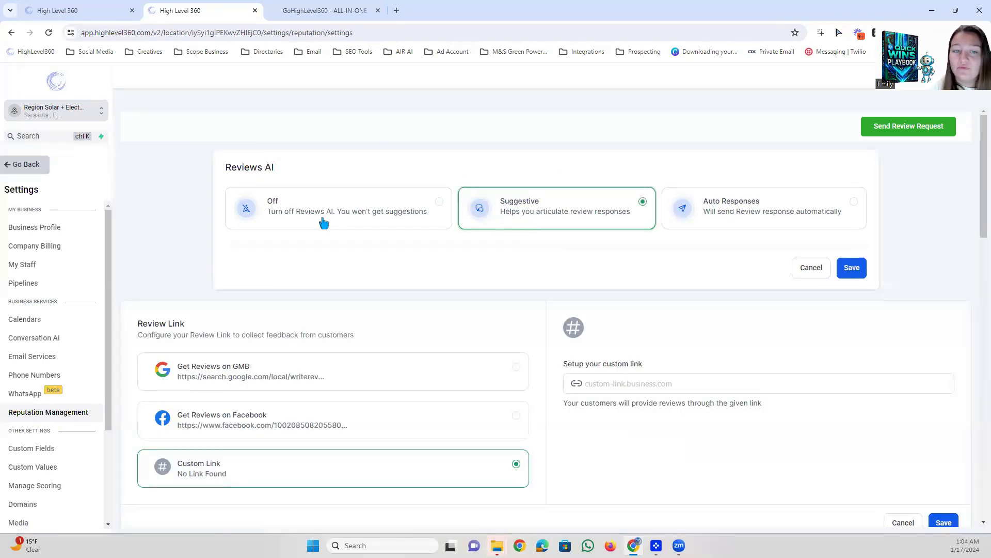
click(775, 203)
scroll(482, 224, down, 2)
click(290, 164)
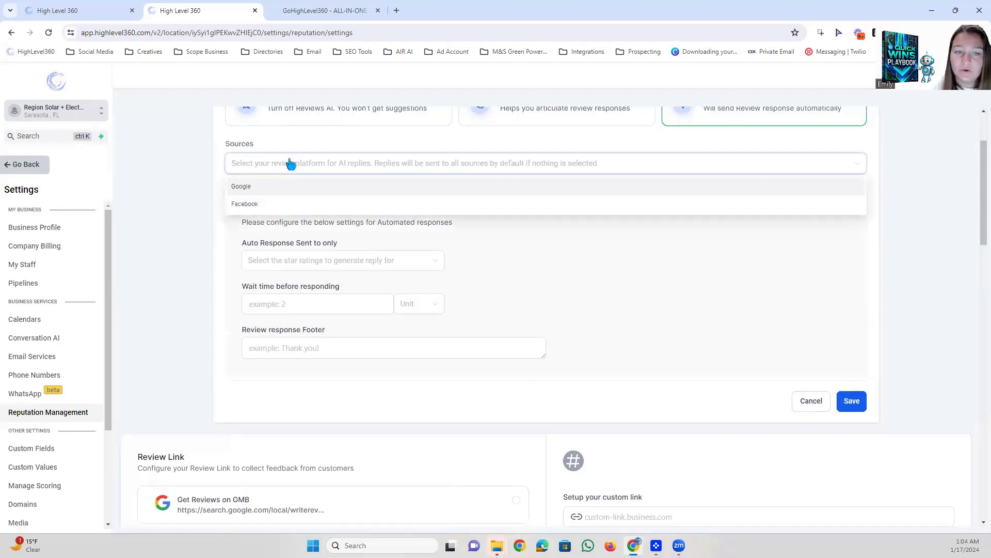
click(284, 146)
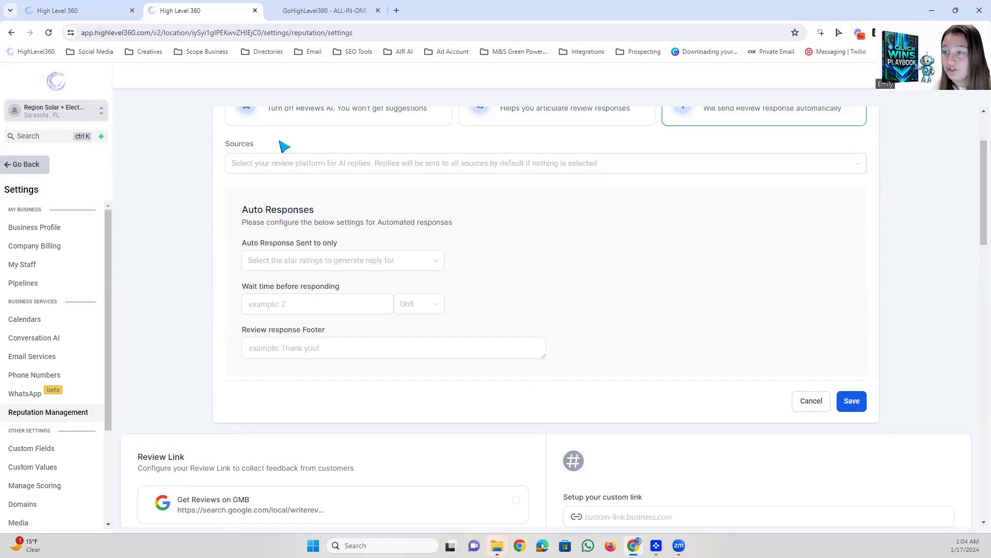
scroll(394, 221, down, 1)
scroll(527, 262, up, 3)
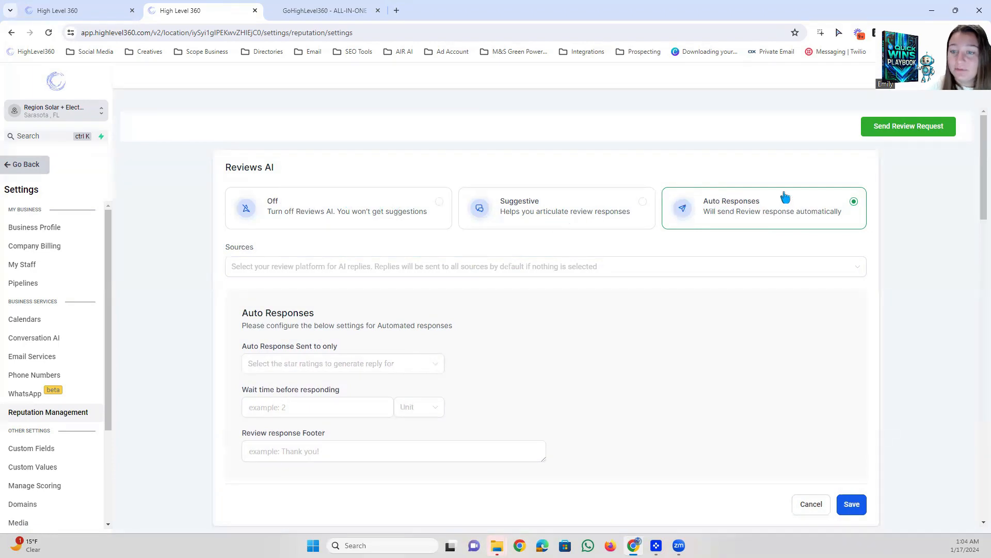
- Switch Reviews AI to Suggestive and look over the settings below it
scroll(786, 194, down, 1)
click(609, 165)
scroll(612, 173, up, 1)
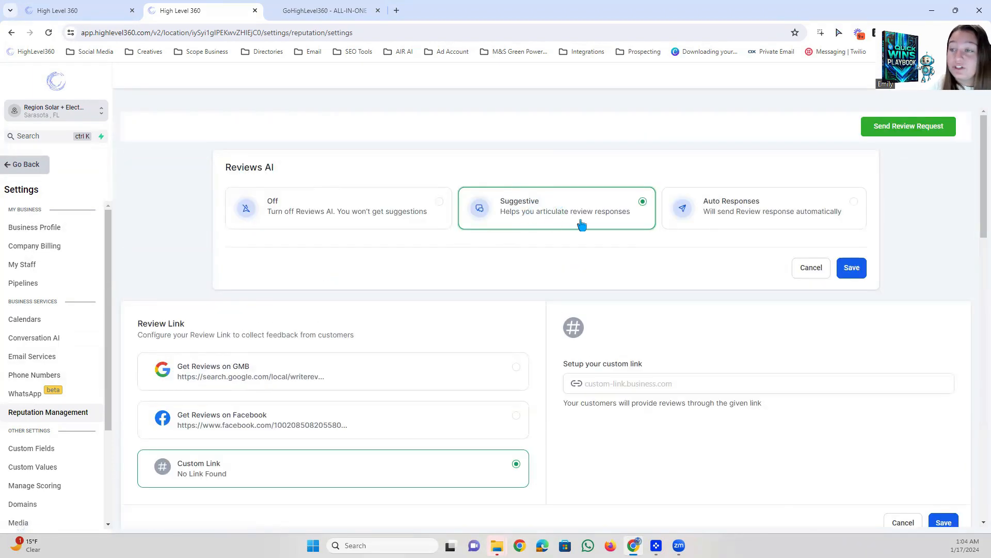
scroll(47, 341, down, 3)
scroll(67, 336, up, 3)
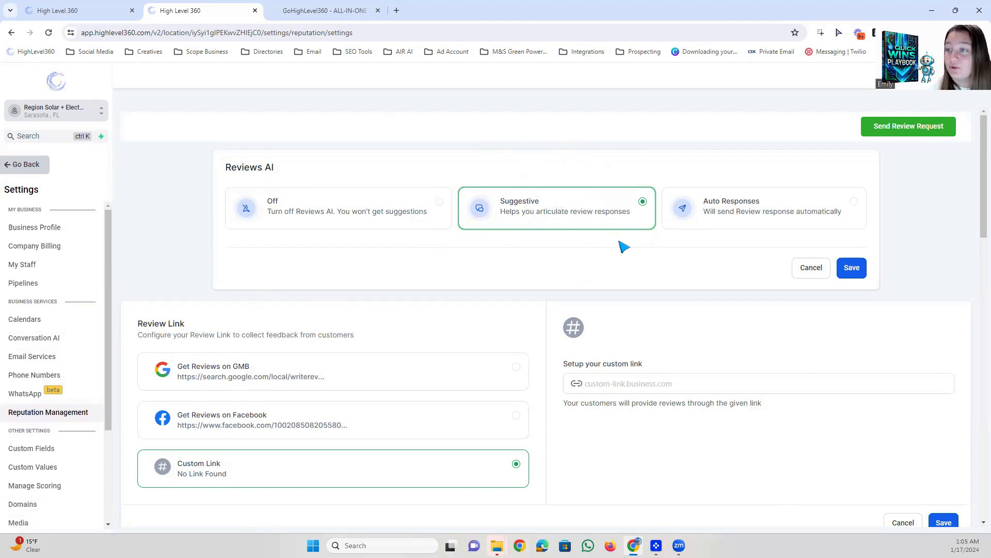
- Set Reviews AI to Auto Responses with Google and Facebook as the reply sources
click(797, 214)
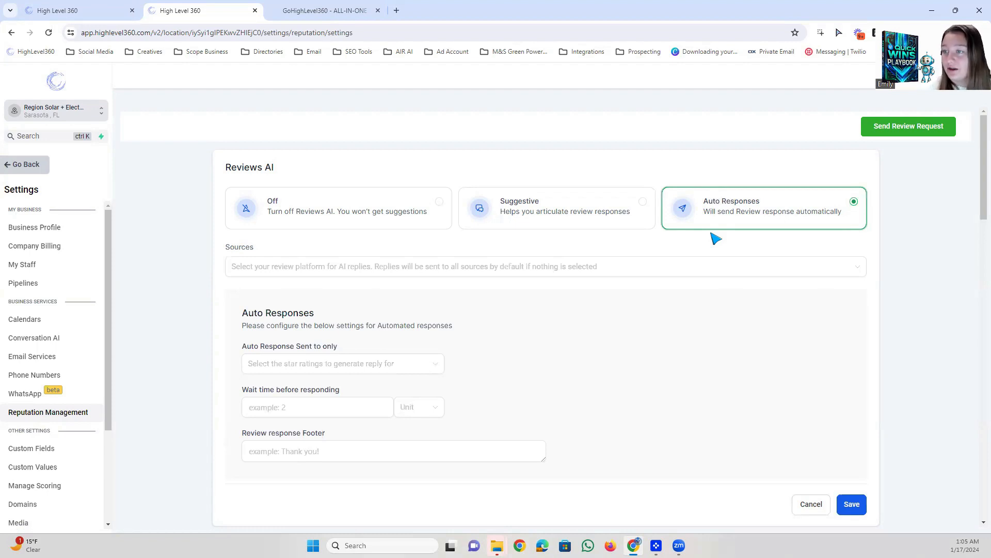
click(307, 274)
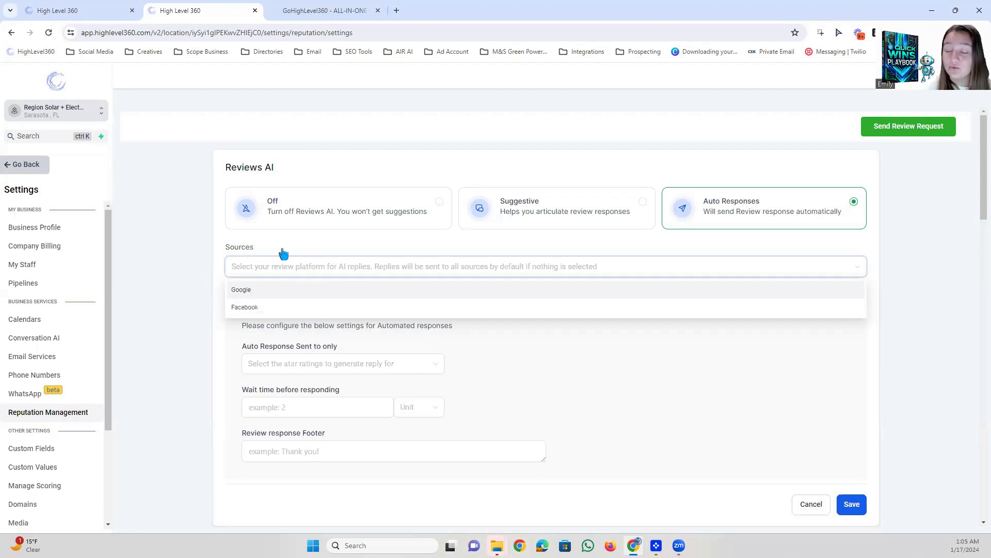
click(243, 291)
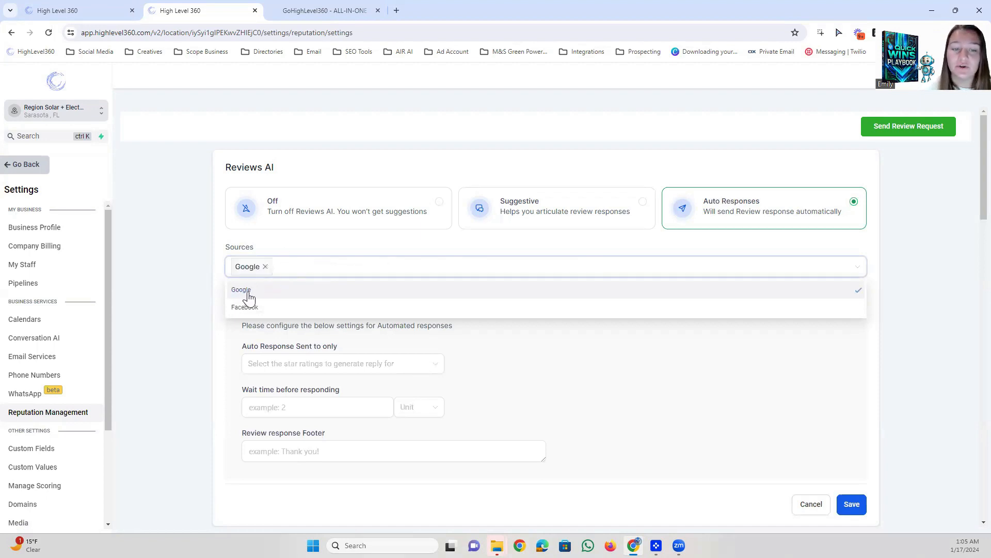
click(257, 309)
click(298, 253)
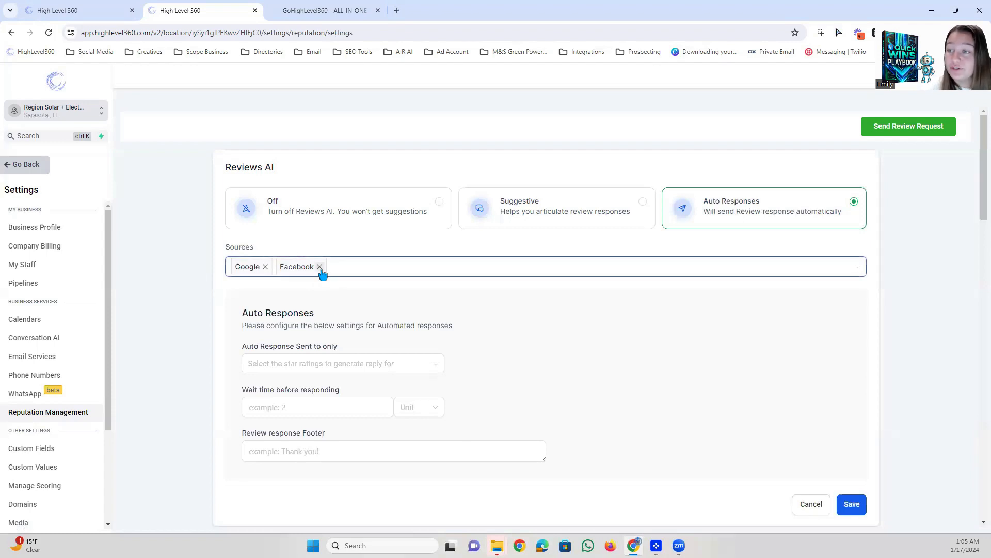
- Try the All, 5 stars and 4 stars or above filters for auto responses, and set 3 stars or above
scroll(405, 286, down, 2)
click(291, 260)
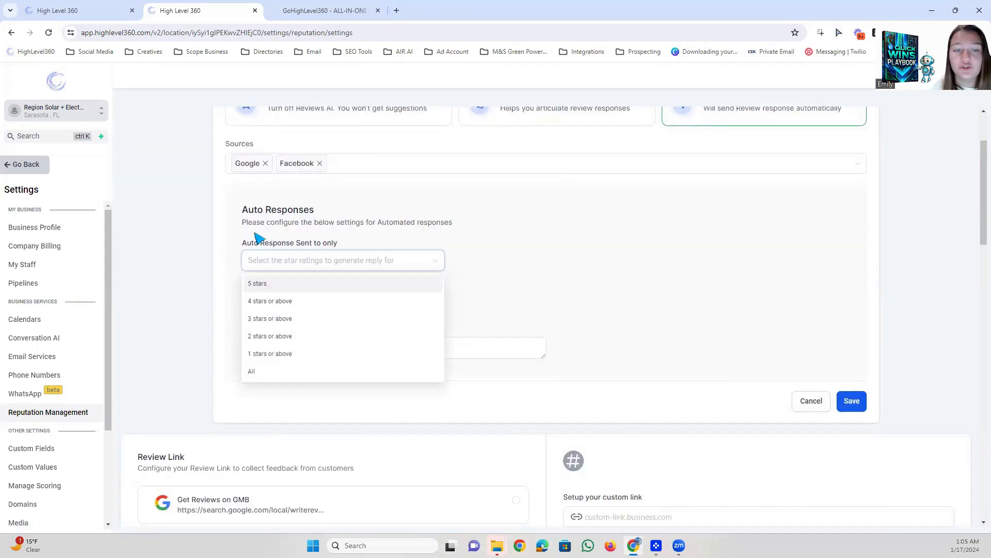
click(265, 378)
click(283, 260)
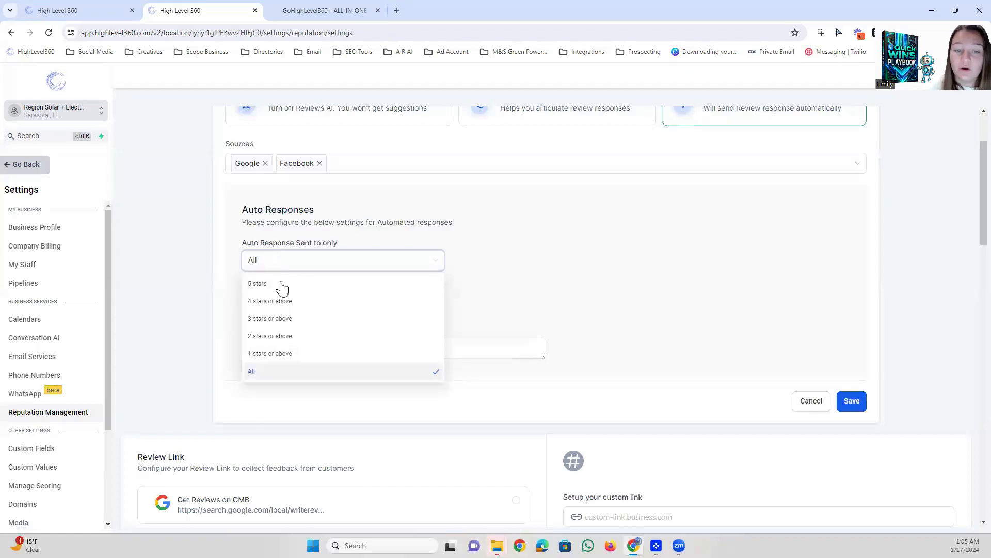
click(277, 286)
click(283, 263)
click(277, 303)
click(283, 261)
click(269, 317)
click(307, 263)
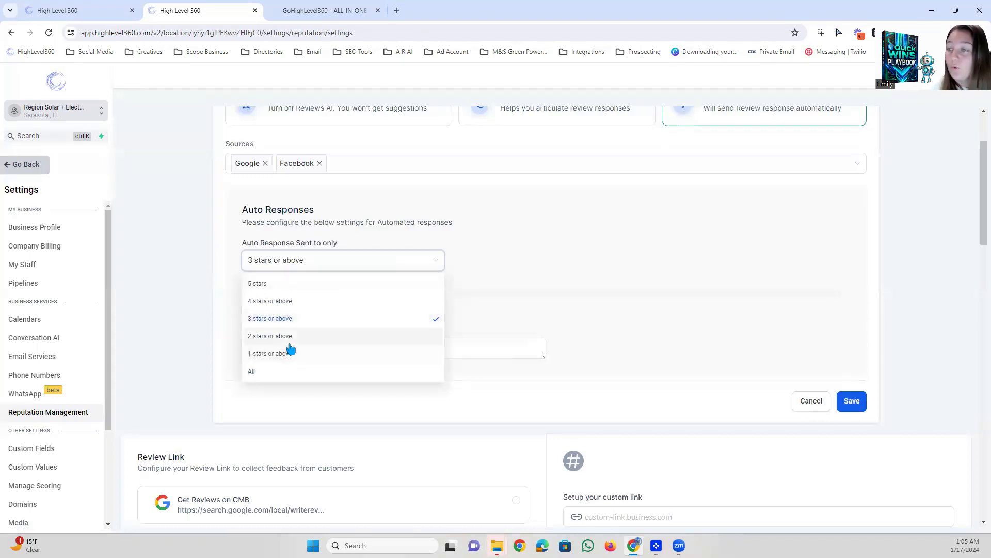
- Set the wait time before responding to 5 Mins
scroll(331, 299, down, 1)
click(279, 252)
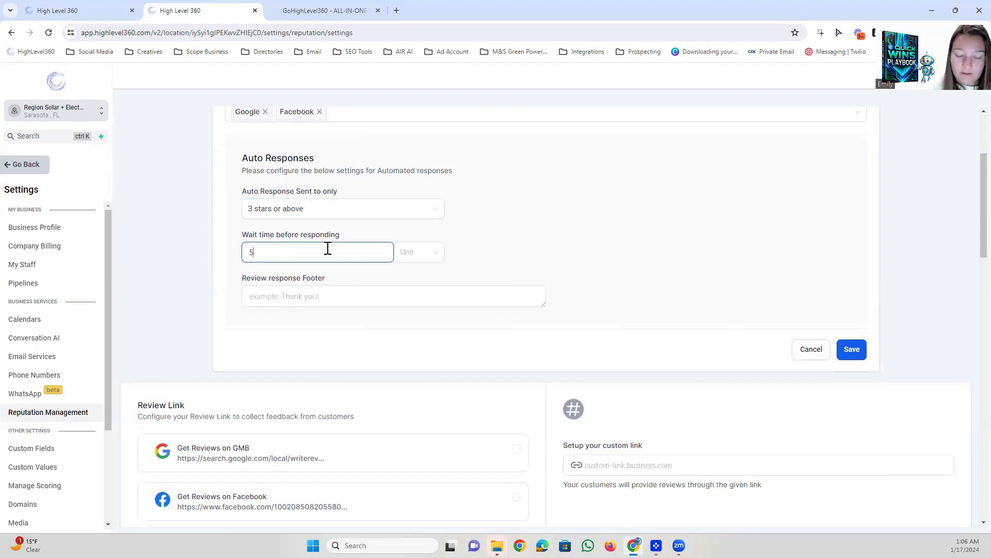
click(406, 253)
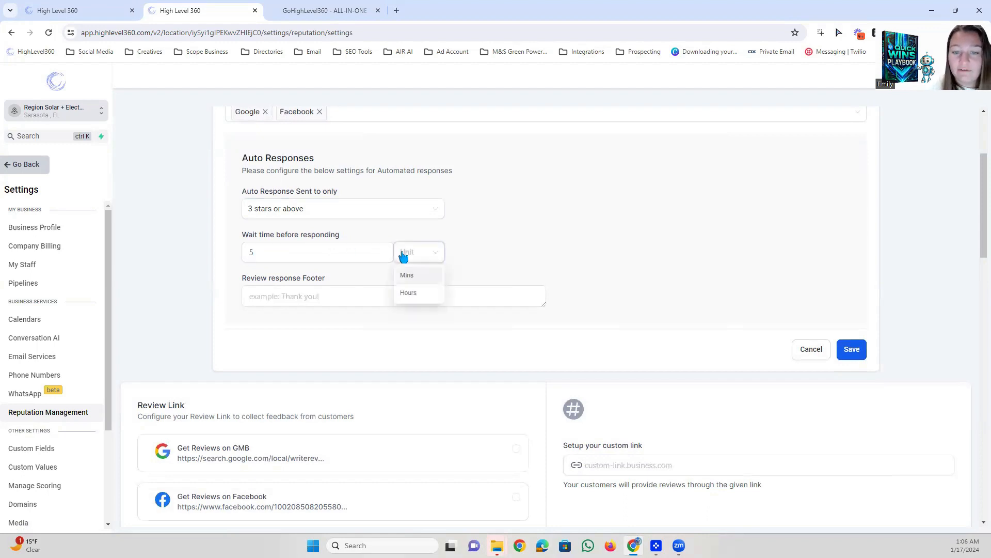
click(420, 277)
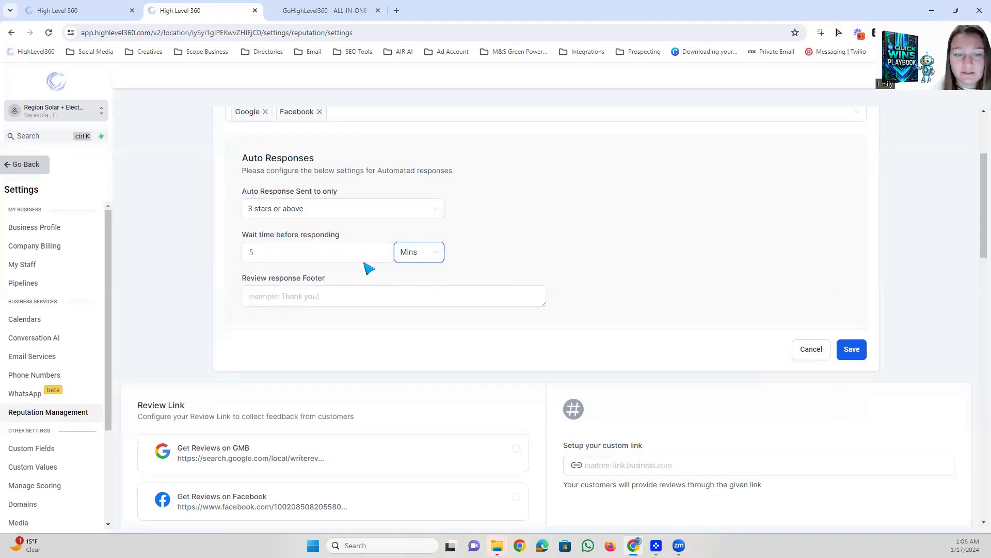
- Enter "Thank You!" as the review response footer
scroll(368, 267, down, 1)
click(246, 239)
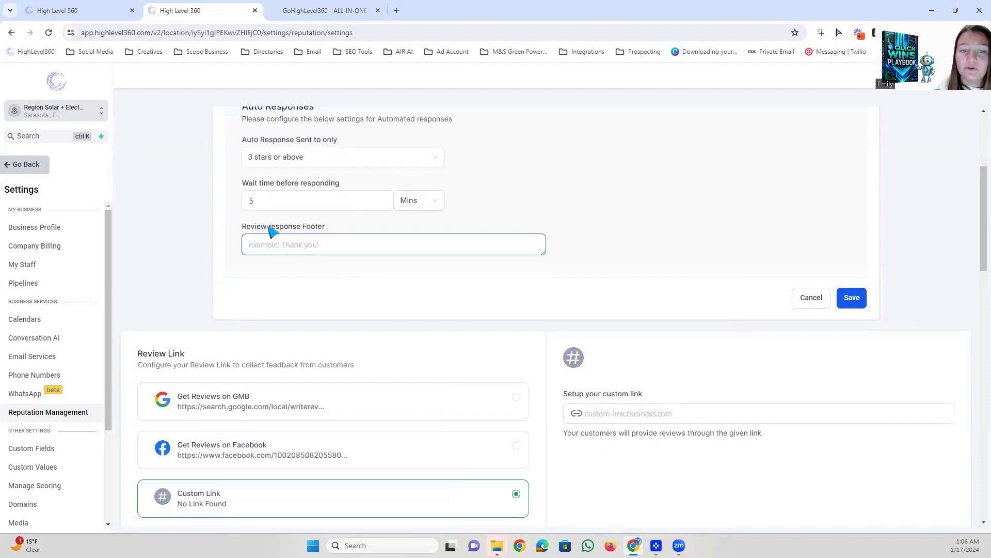
scroll(324, 243, up, 4)
scroll(405, 232, down, 4)
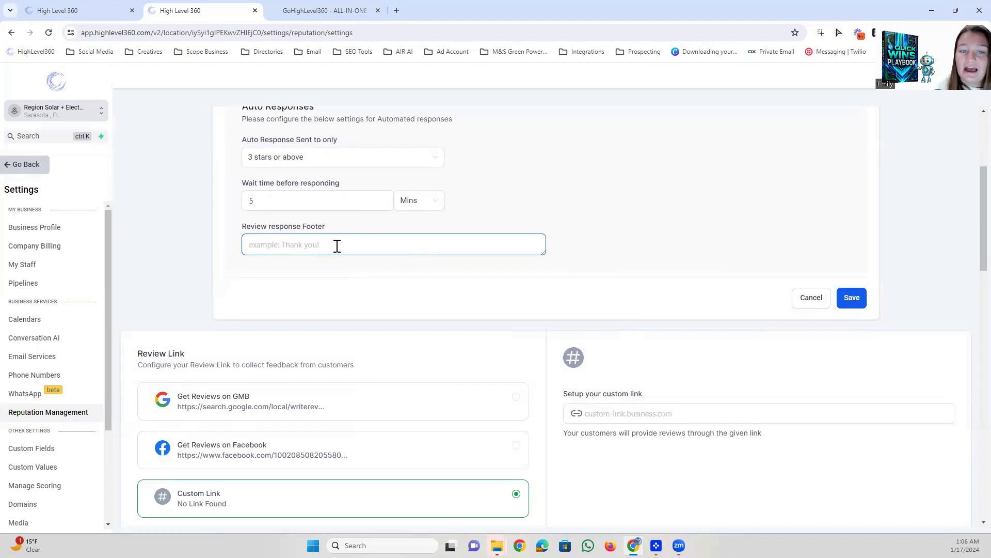
text(Thank You!)
- Set Reviews AI to Off
scroll(865, 317, up, 4)
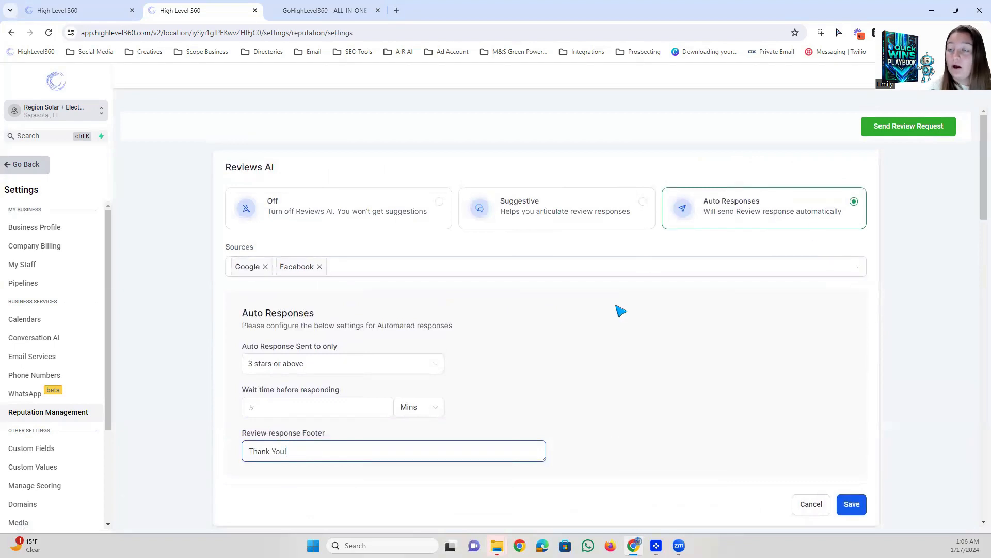
right_click(680, 260)
click(542, 253)
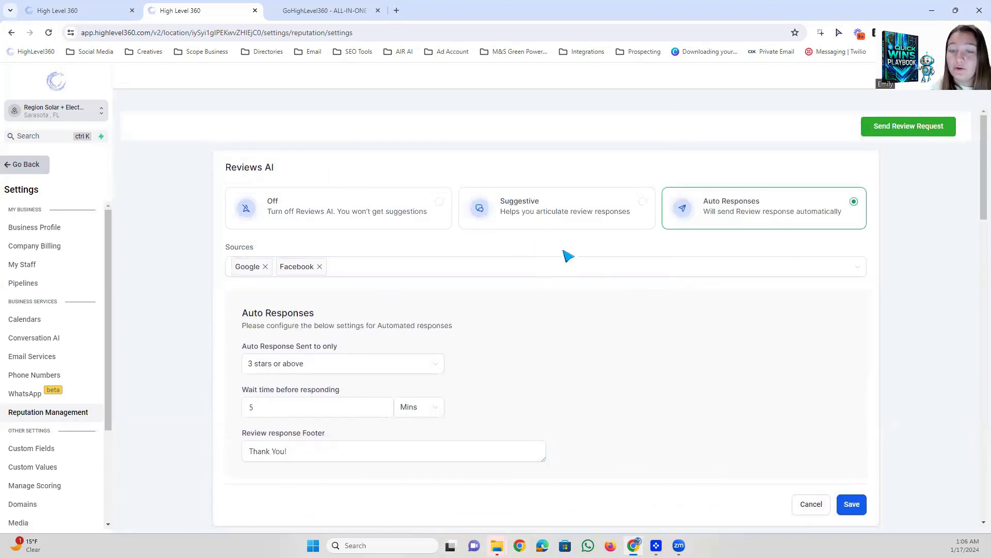
click(301, 203)
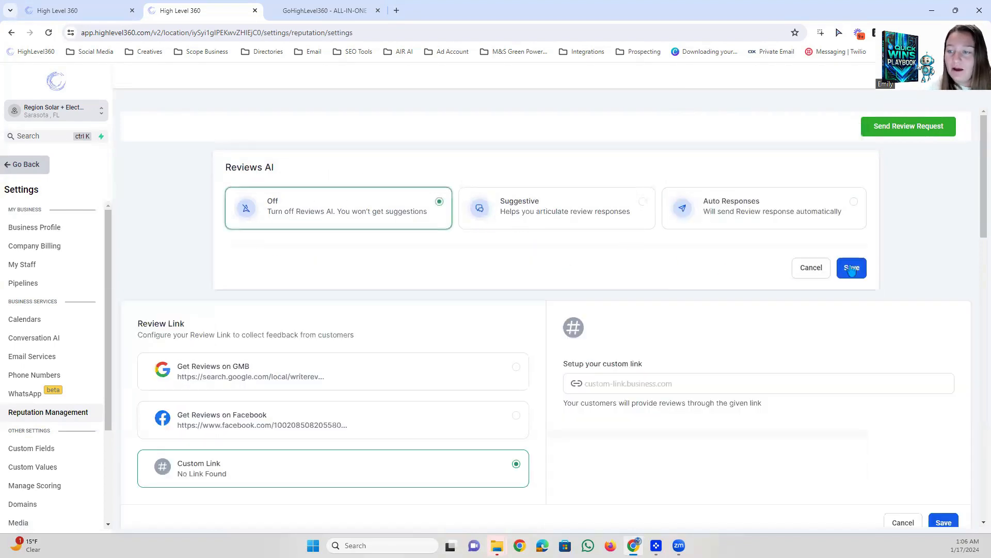
- Set the review link to Get Reviews on GMB and highlight its Google review address
scroll(479, 254, down, 3)
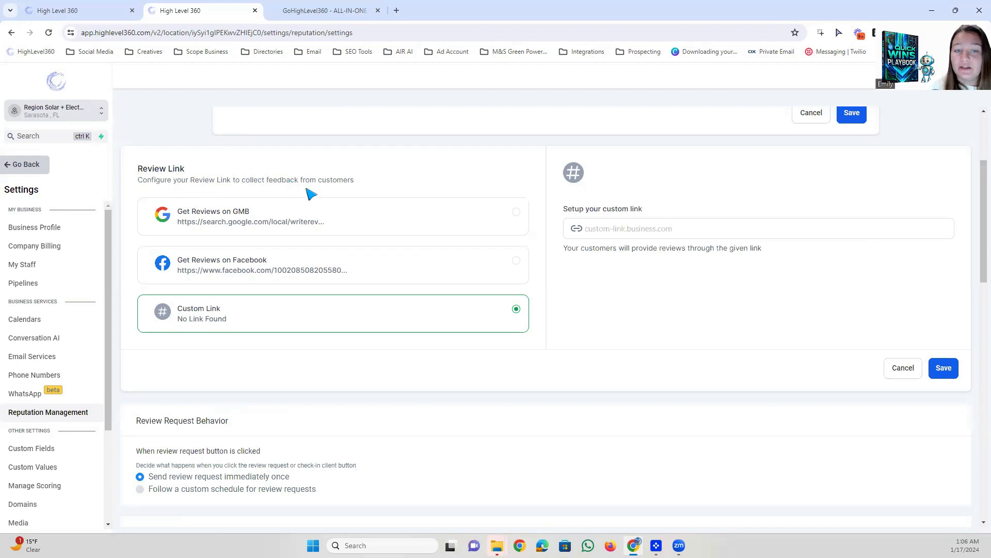
click(220, 216)
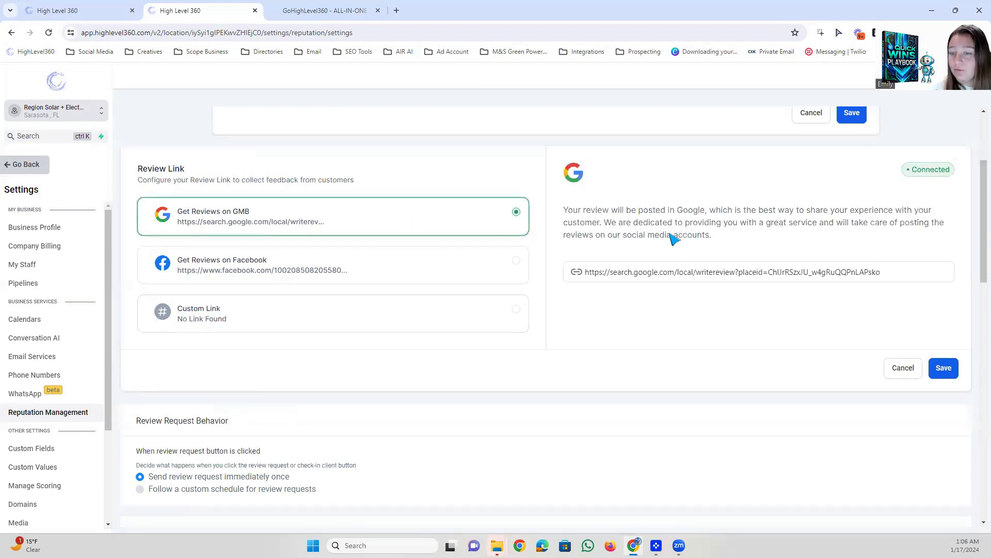
drag(579, 272, 927, 266)
click(815, 312)
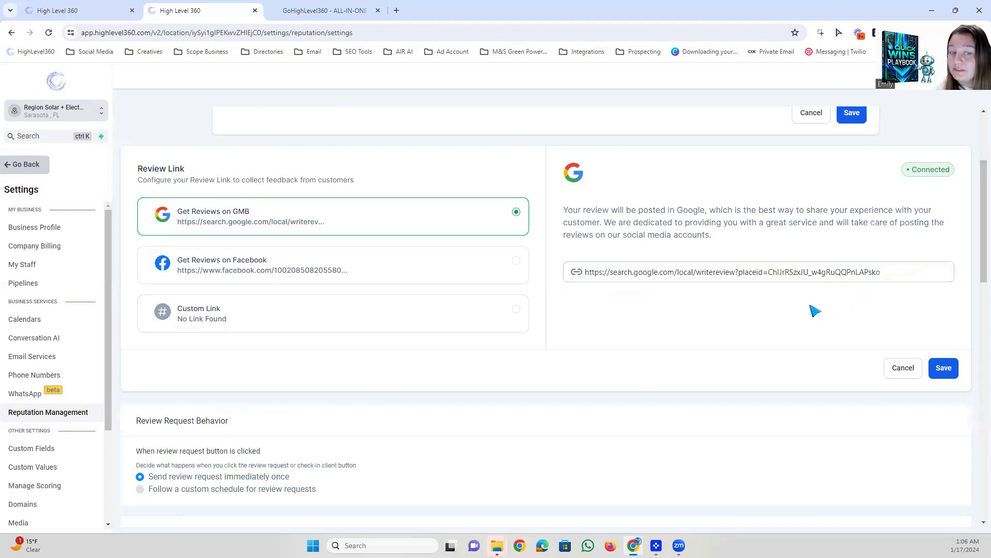
- Try Get Reviews on Facebook and Custom Link as the review link, and set it back to Get Reviews on GMB
click(298, 278)
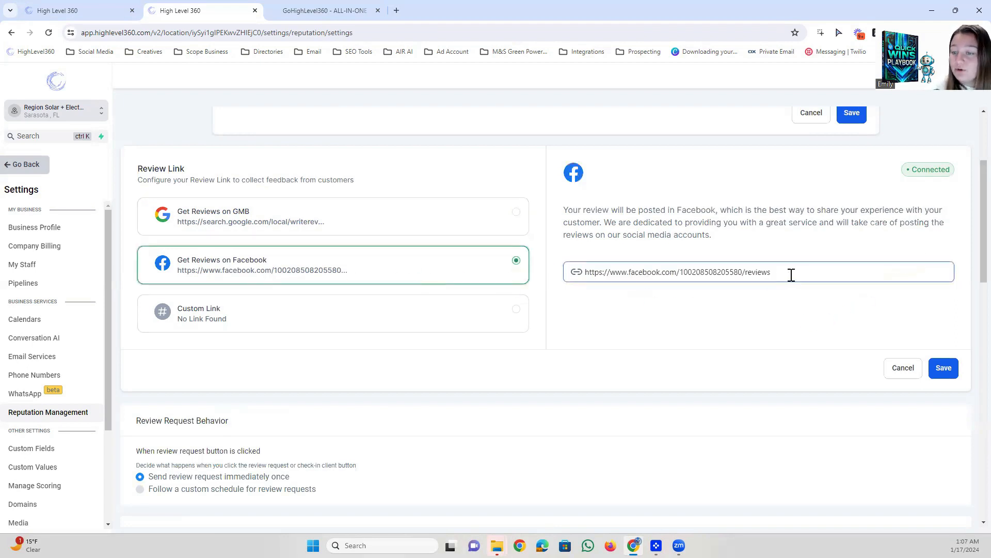
drag(772, 272, 544, 291)
click(691, 298)
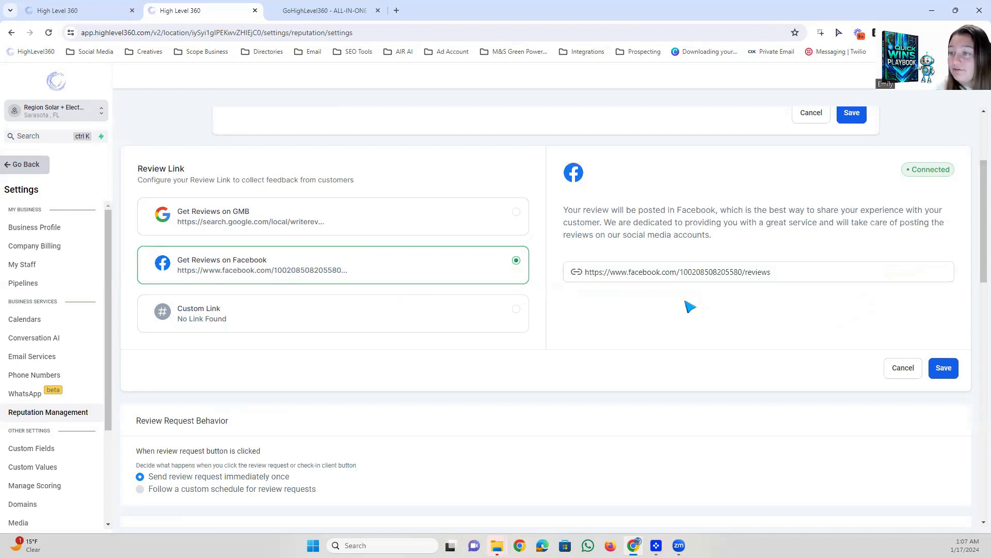
click(516, 310)
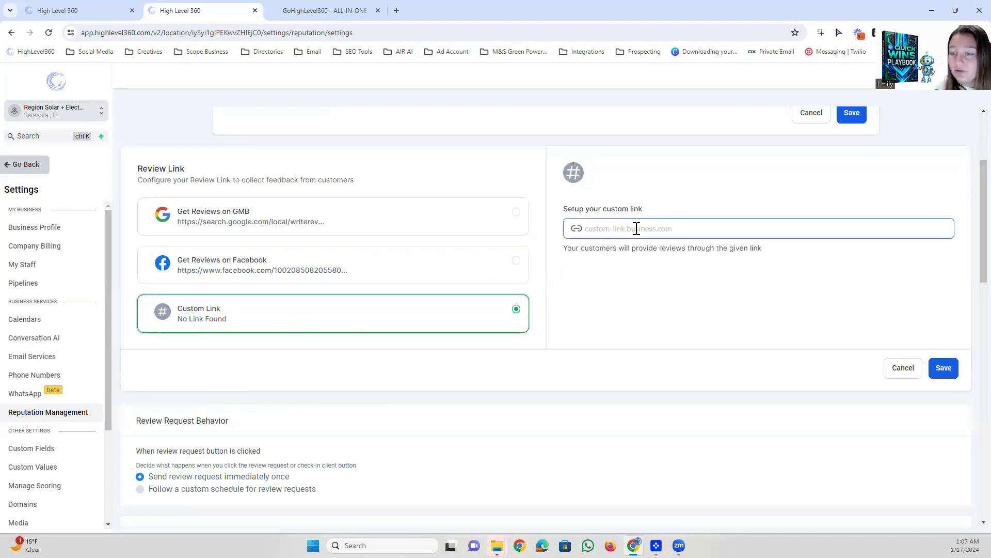
scroll(698, 243, up, 1)
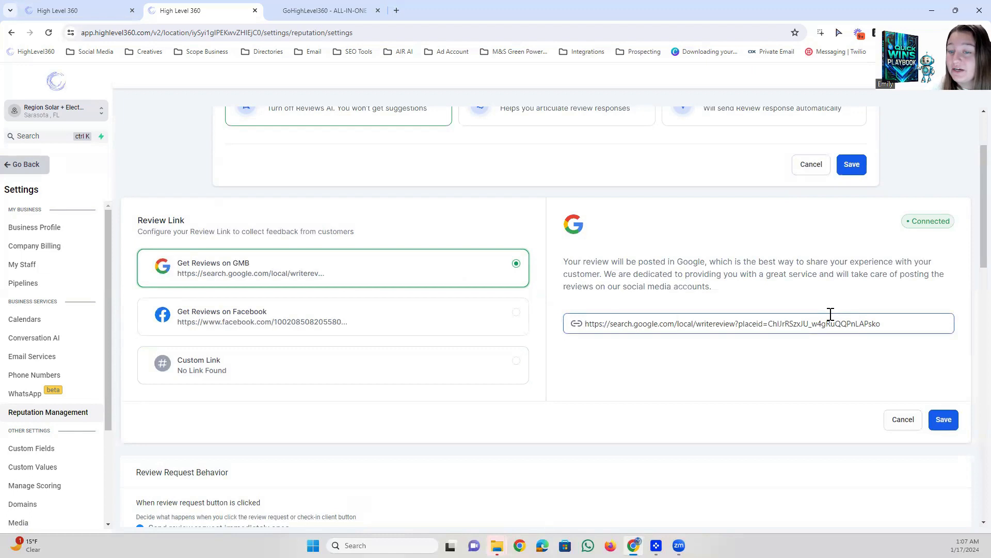
- Try the custom schedule option for review request behavior, and switch back to Send review request immediately once
scroll(805, 318, down, 1)
scroll(712, 262, down, 5)
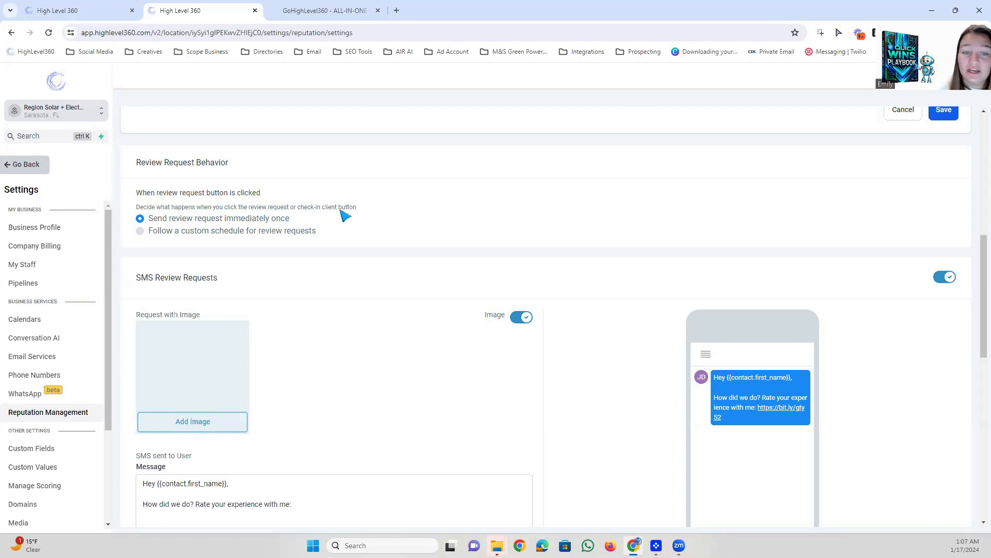
click(140, 231)
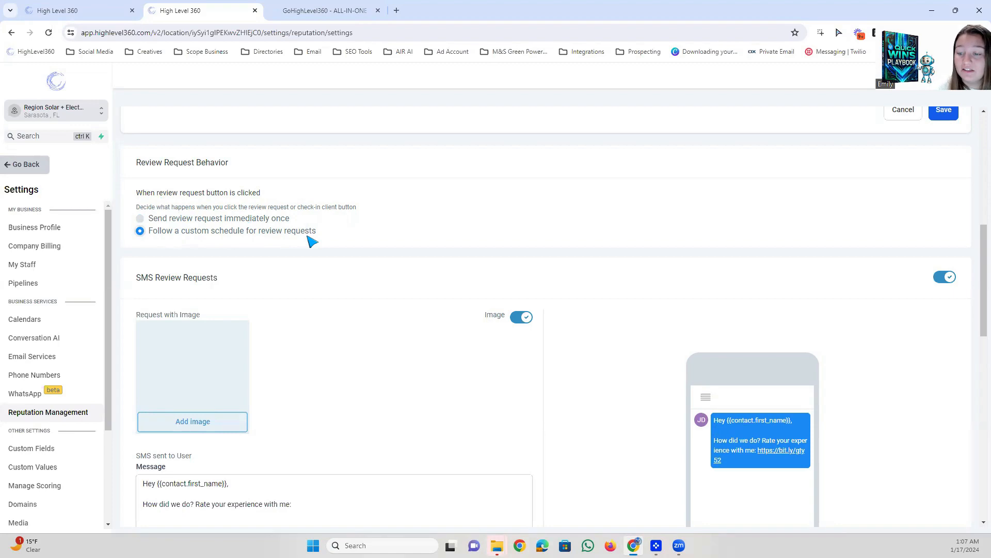
click(142, 218)
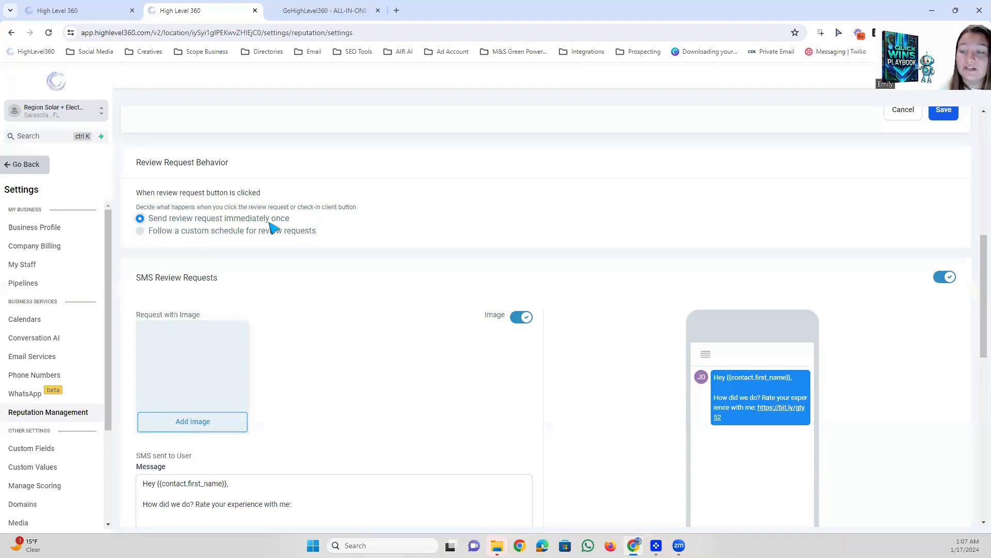
- Open the Client Check In form for sending a review request, view its fields, and close it
scroll(615, 403, up, 5)
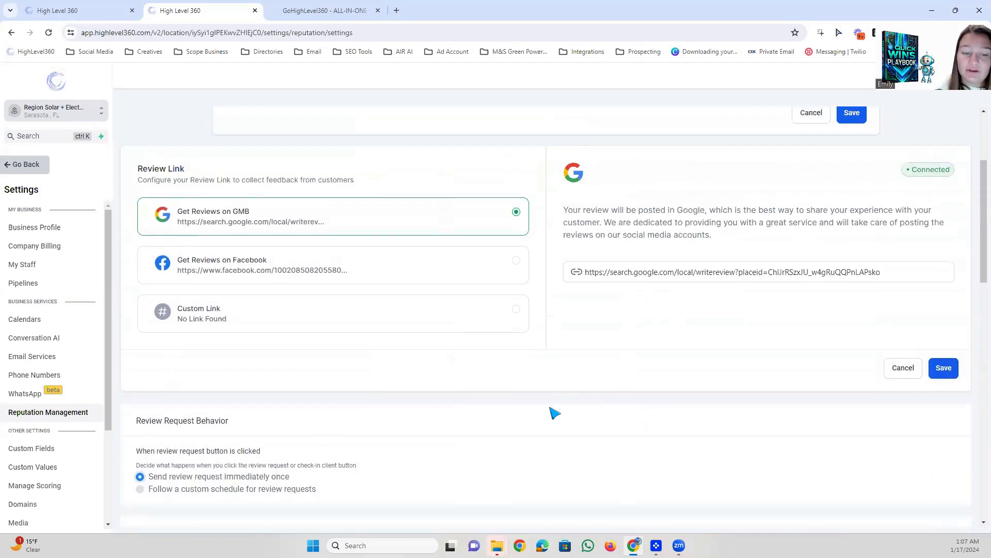
scroll(516, 403, down, 3)
scroll(253, 320, up, 5)
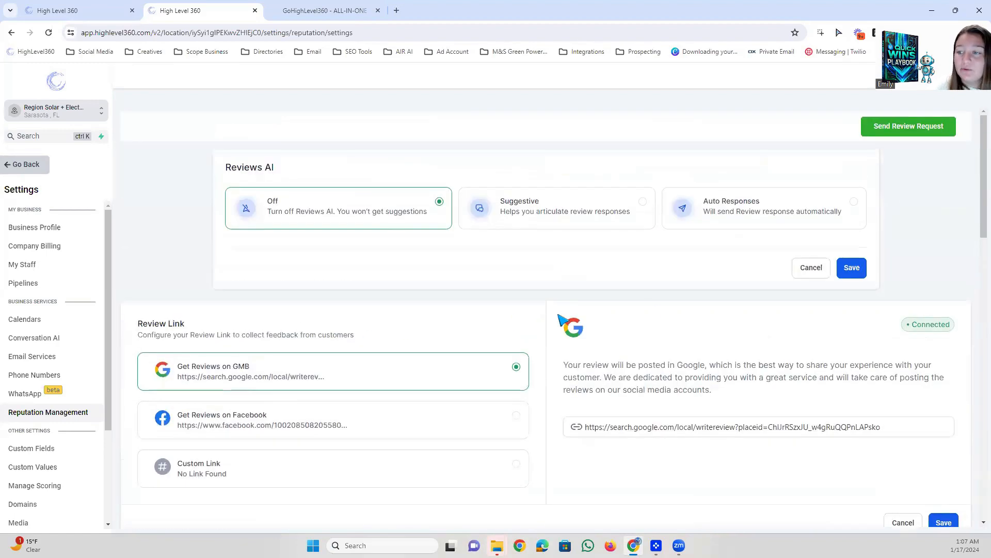
click(930, 129)
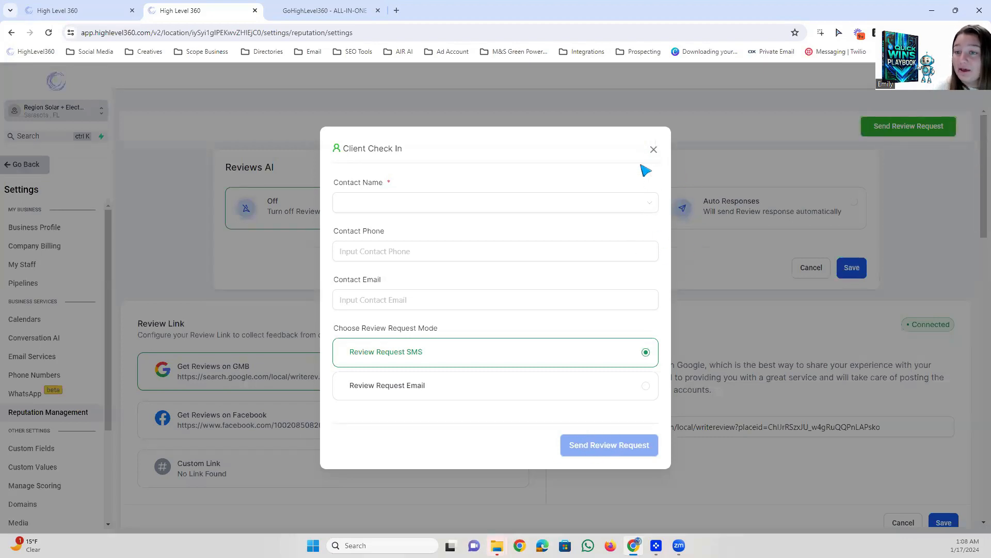
click(654, 149)
- Set review requests to follow a custom schedule, with the SMS sent 1 Hour after check-in
scroll(522, 292, down, 8)
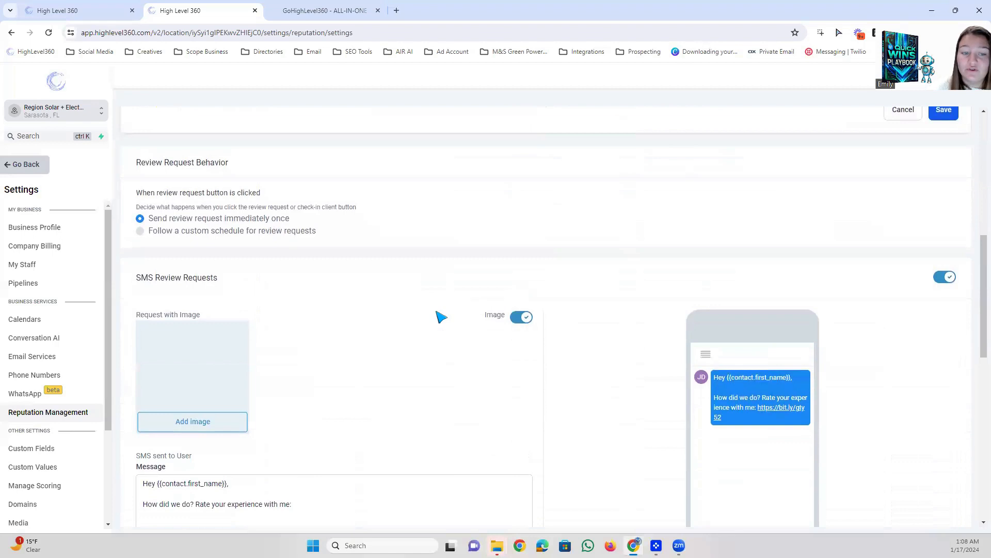
scroll(441, 316, down, 1)
click(139, 178)
scroll(331, 269, down, 1)
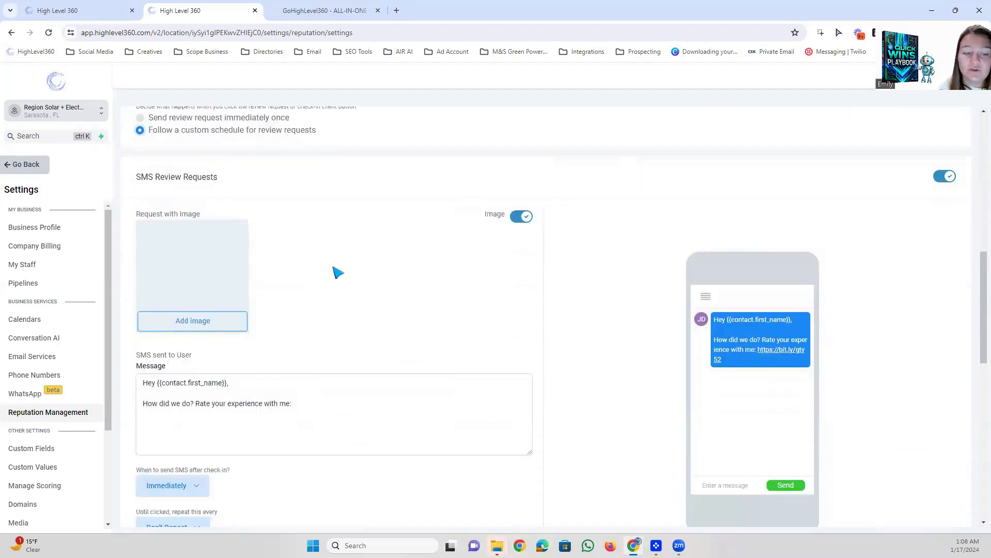
scroll(338, 272, down, 4)
click(176, 278)
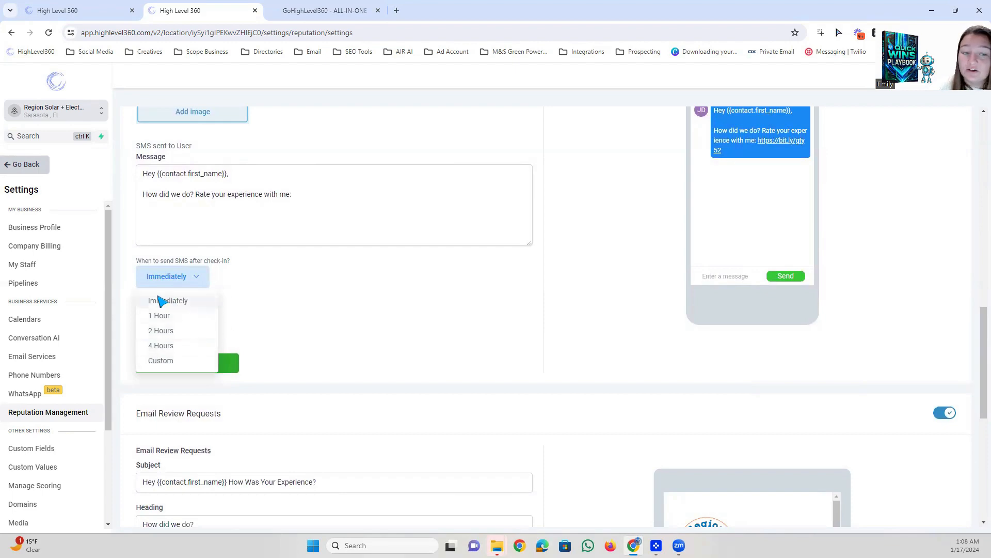
click(160, 316)
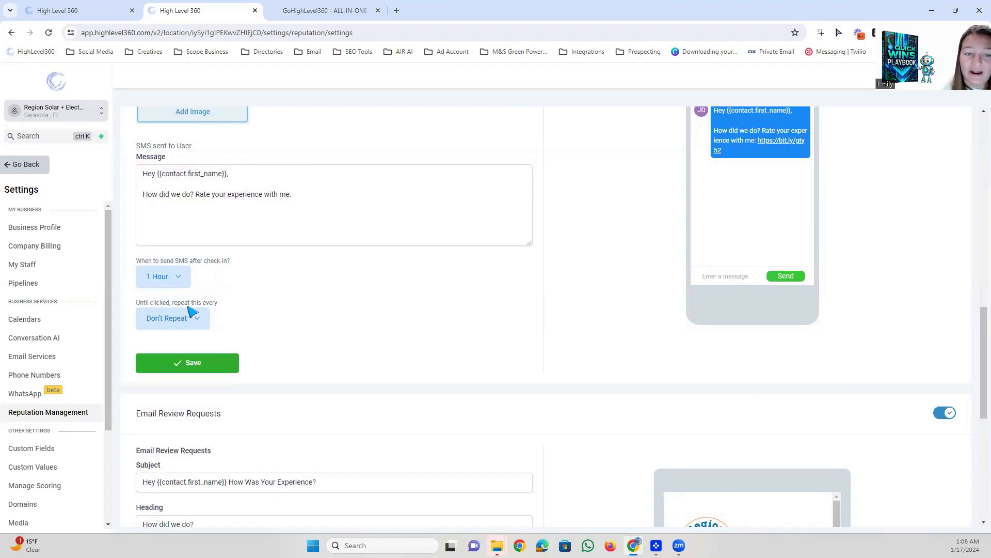
- Reopen the Client Check In form from the review request option and close it without sending anything
scroll(233, 341, up, 15)
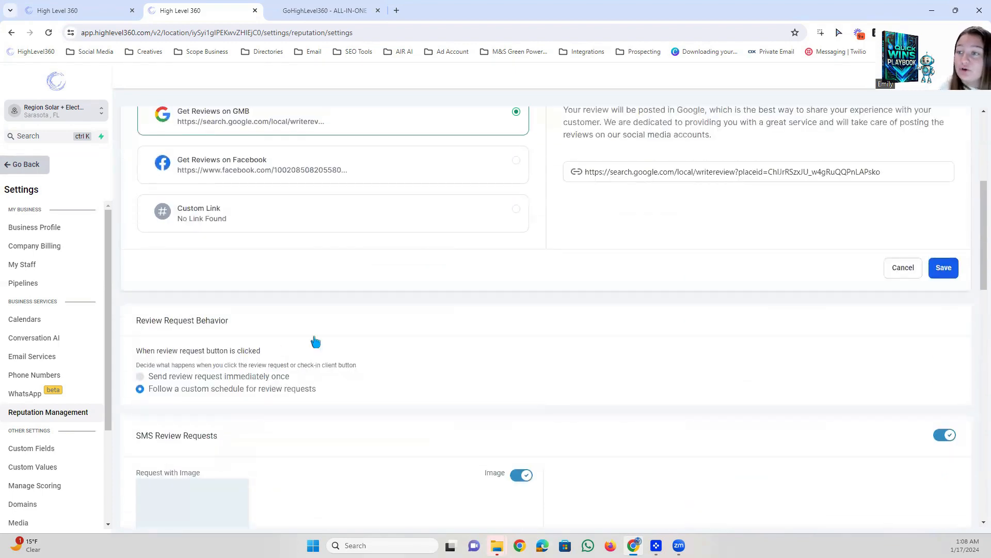
click(895, 128)
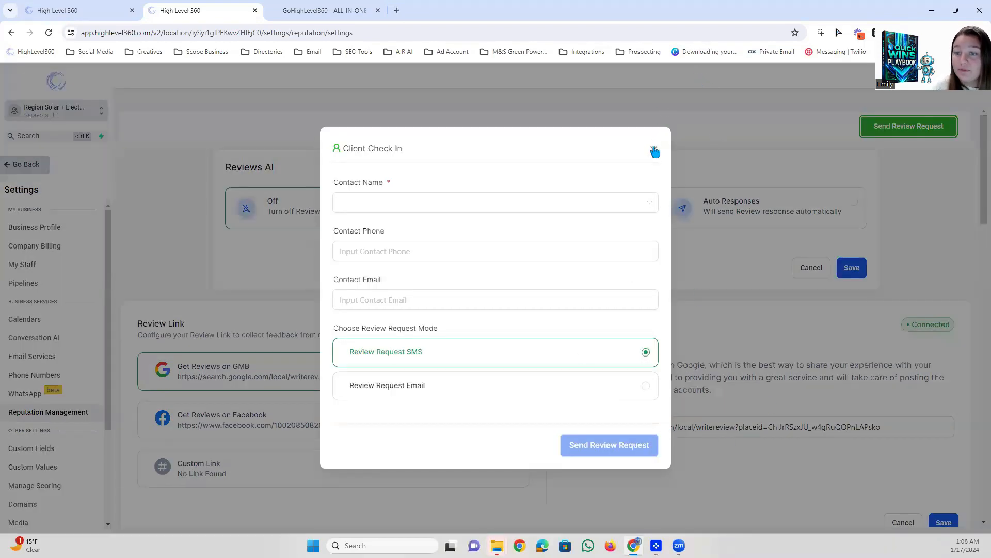
click(655, 151)
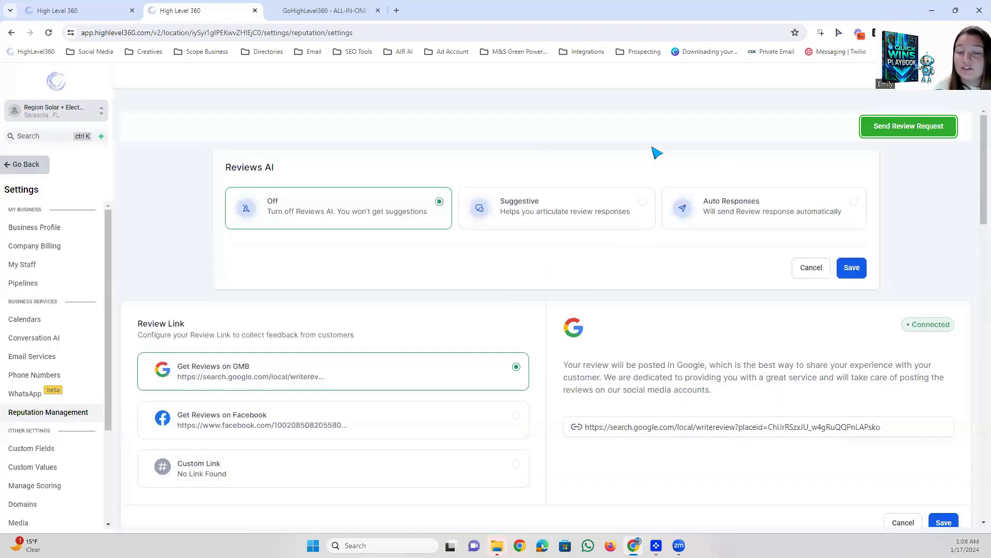
- Try Don't Repeat for the SMS repeat interval, set it back to 3 Days, and open the maximum retries value for editing
scroll(424, 288, down, 4)
scroll(417, 327, down, 2)
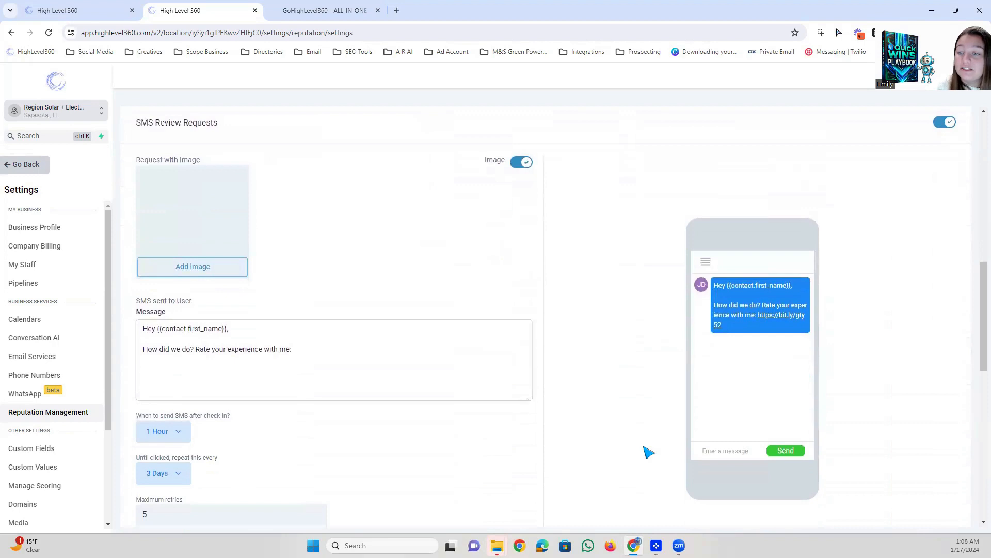
scroll(254, 387, down, 3)
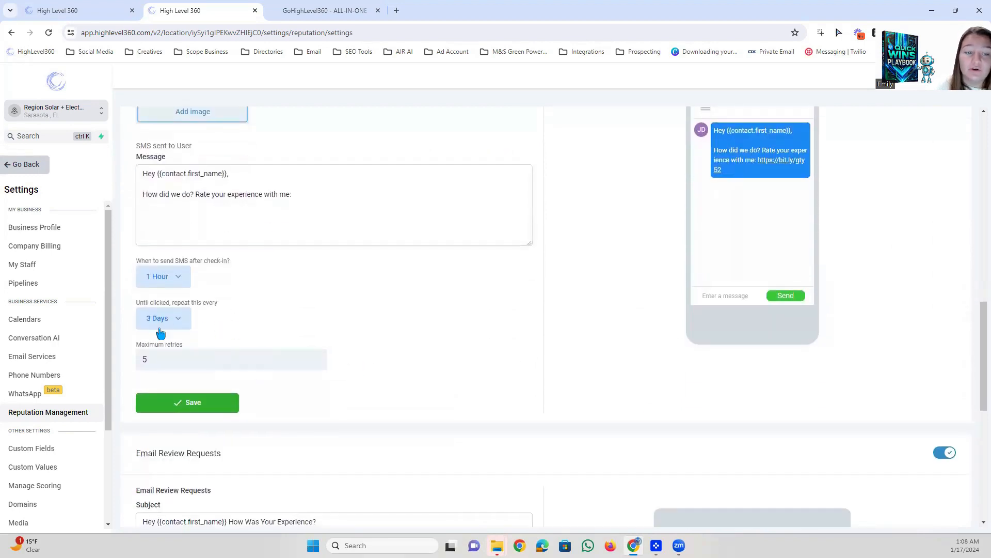
click(179, 320)
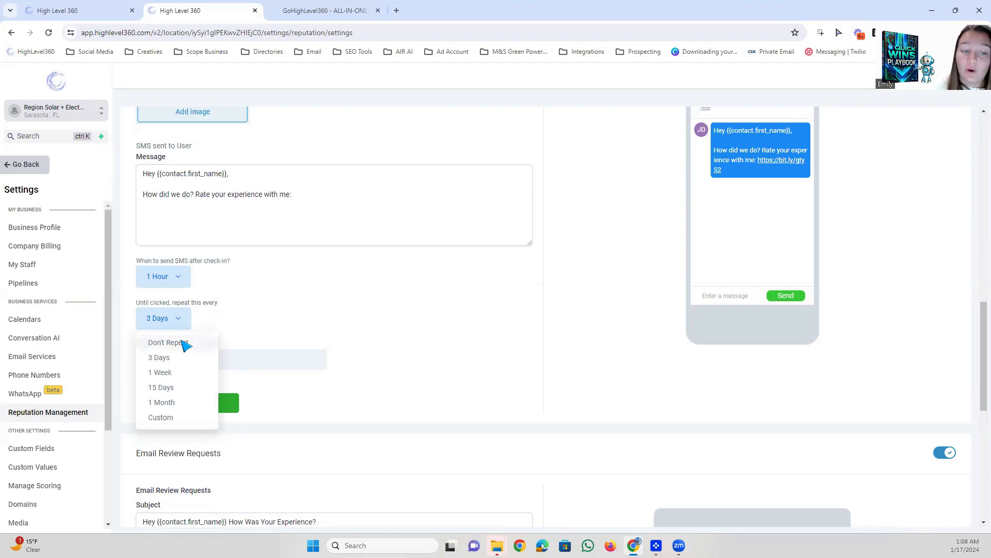
click(168, 342)
click(188, 318)
click(159, 358)
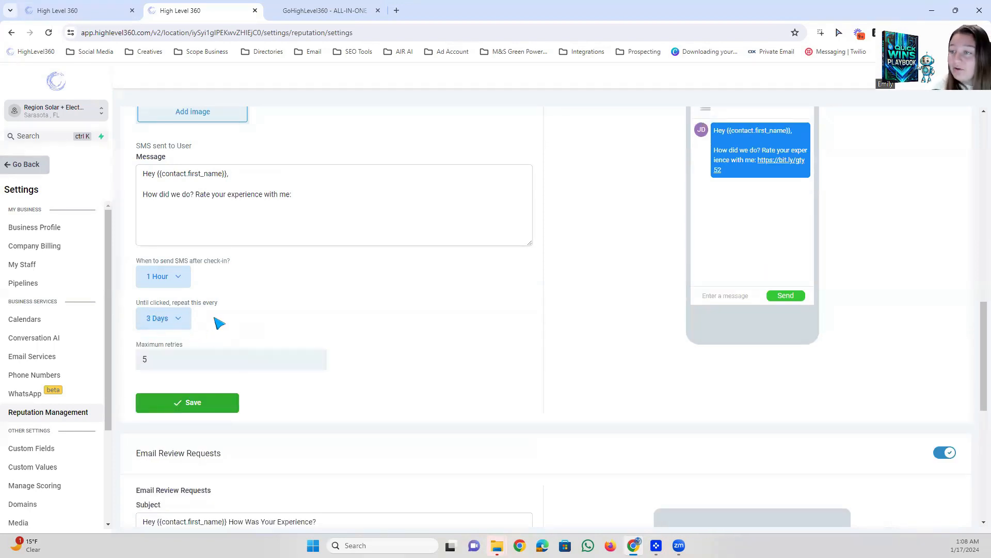
click(177, 358)
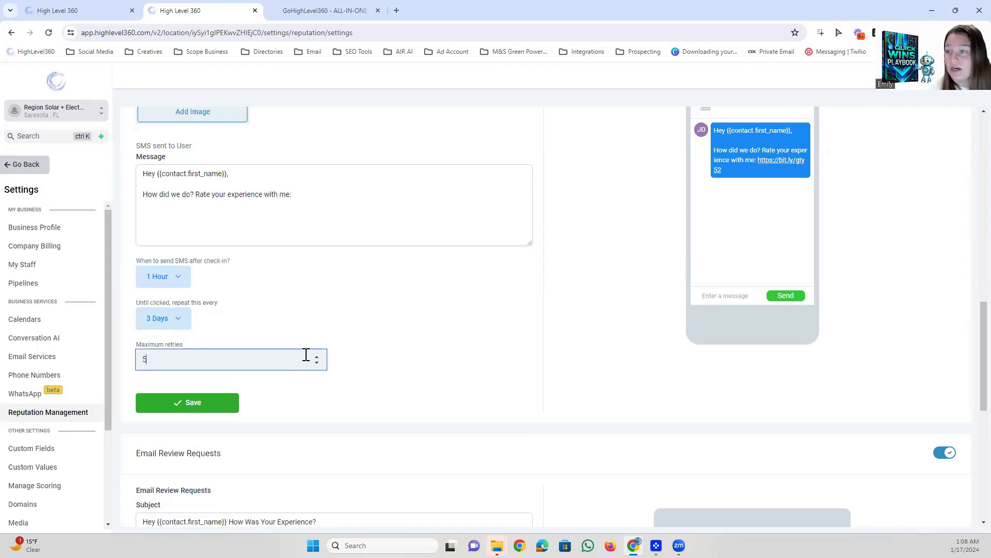
- Set the review request behavior to Send review request immediately once and view the SMS request message and preview
scroll(142, 169, up, 5)
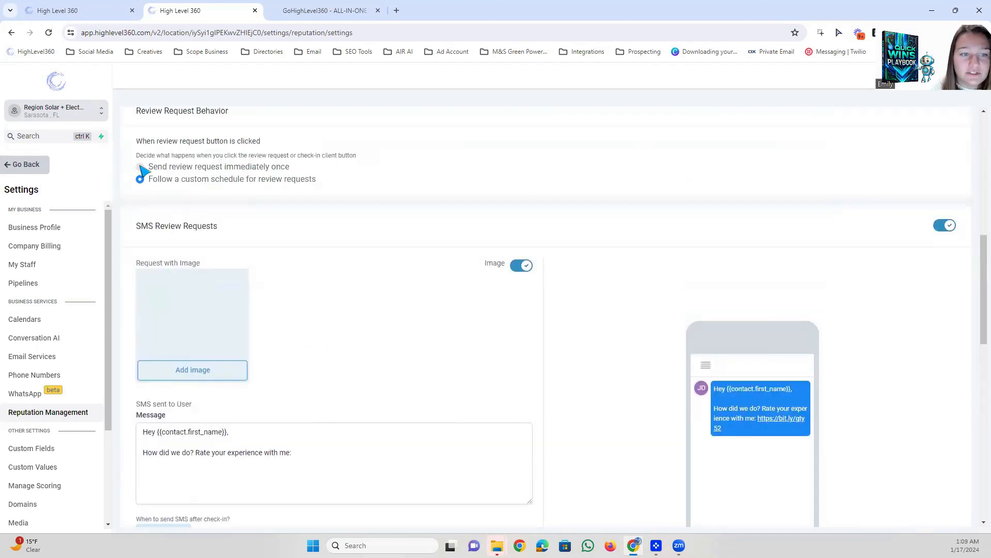
click(140, 167)
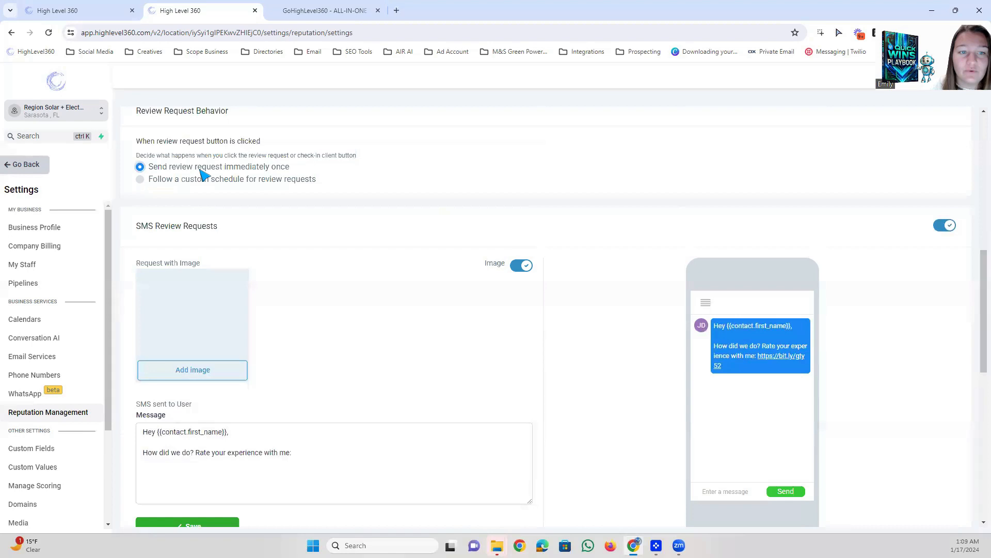
scroll(271, 193, down, 1)
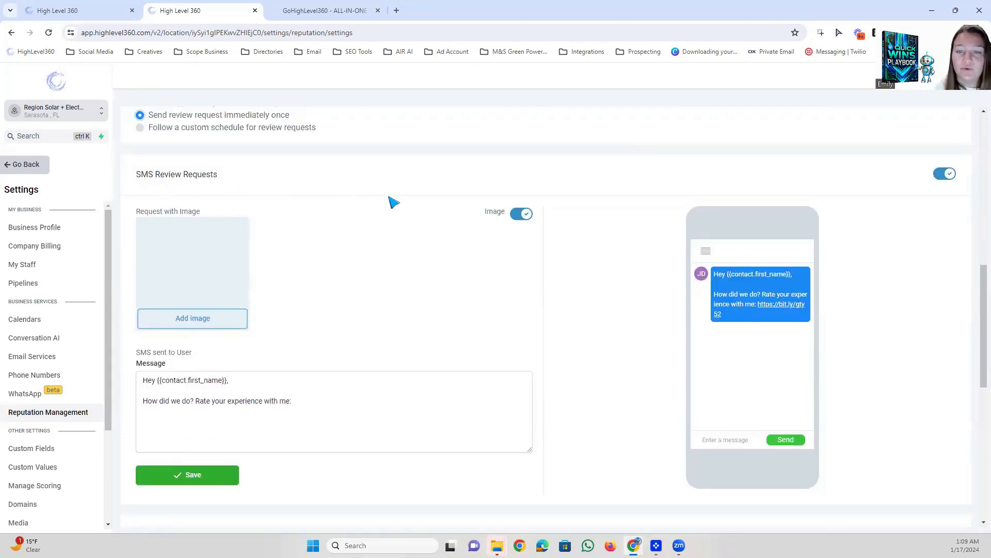
scroll(660, 263, up, 1)
scroll(659, 263, down, 2)
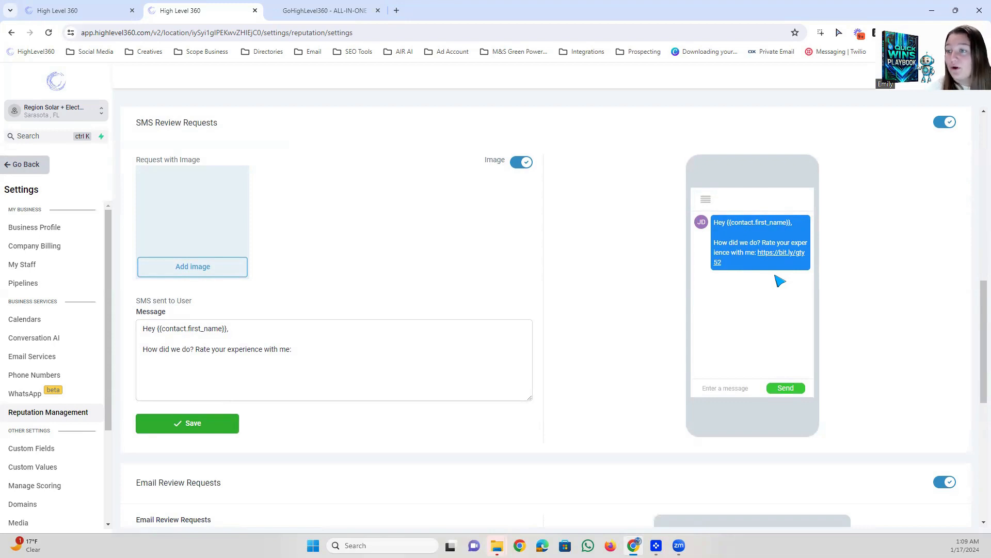
- Turn SMS review requests off and back on
scroll(780, 280, up, 2)
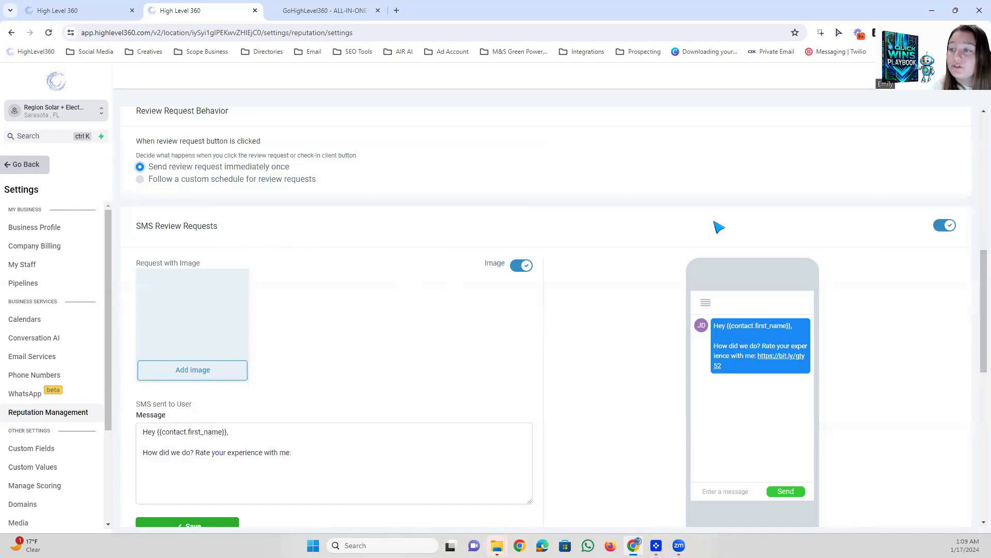
click(950, 227)
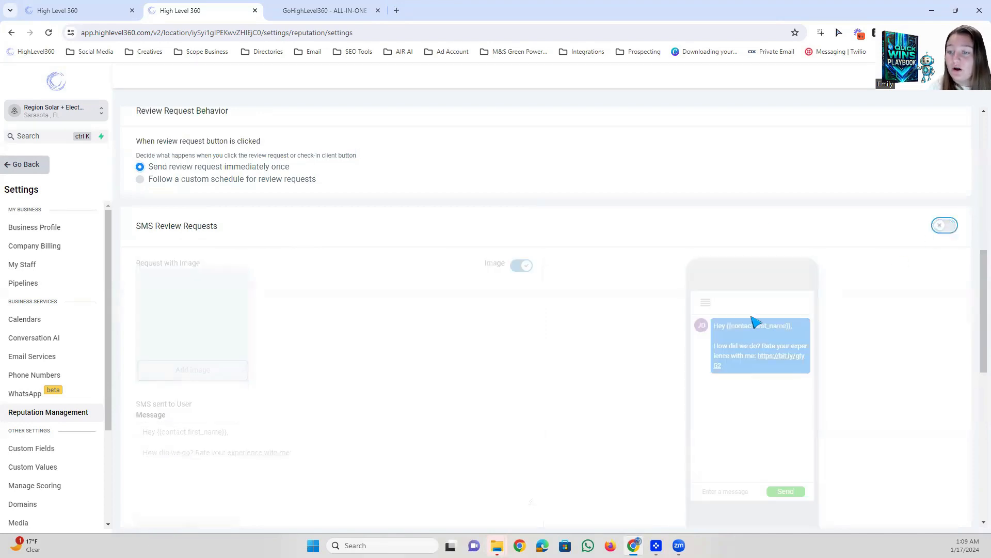
click(947, 227)
- Turn off the image for SMS review requests and place the cursor in the SMS message text
scroll(314, 178, down, 2)
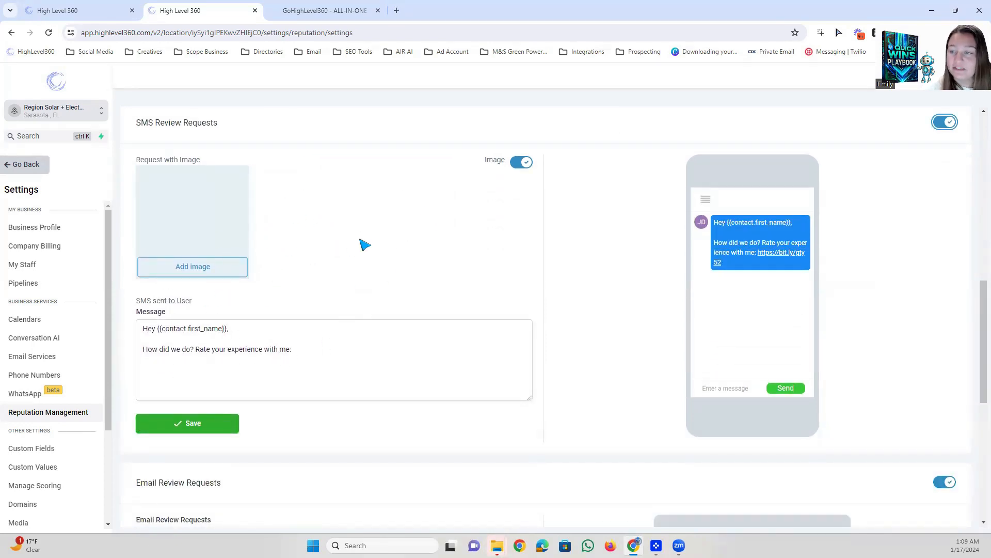
click(521, 163)
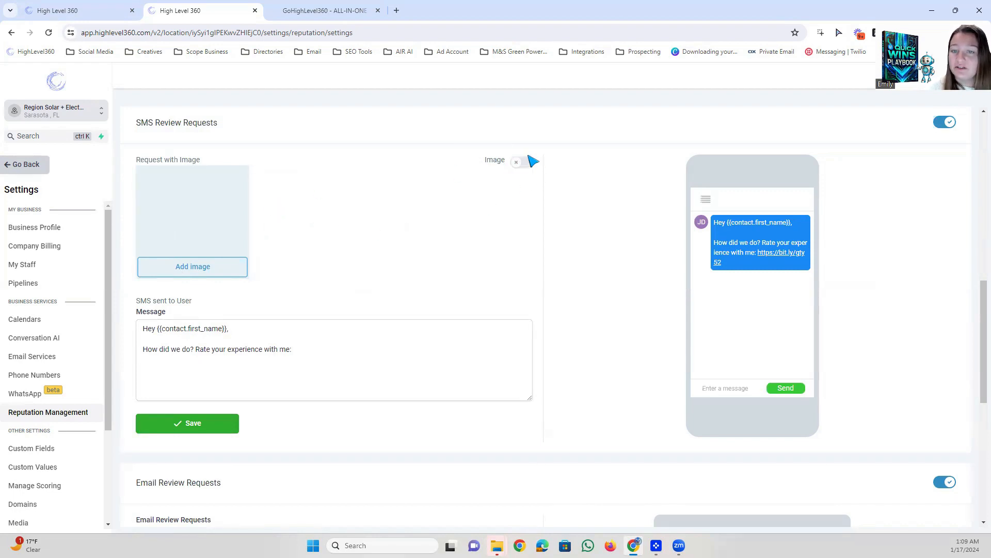
click(195, 342)
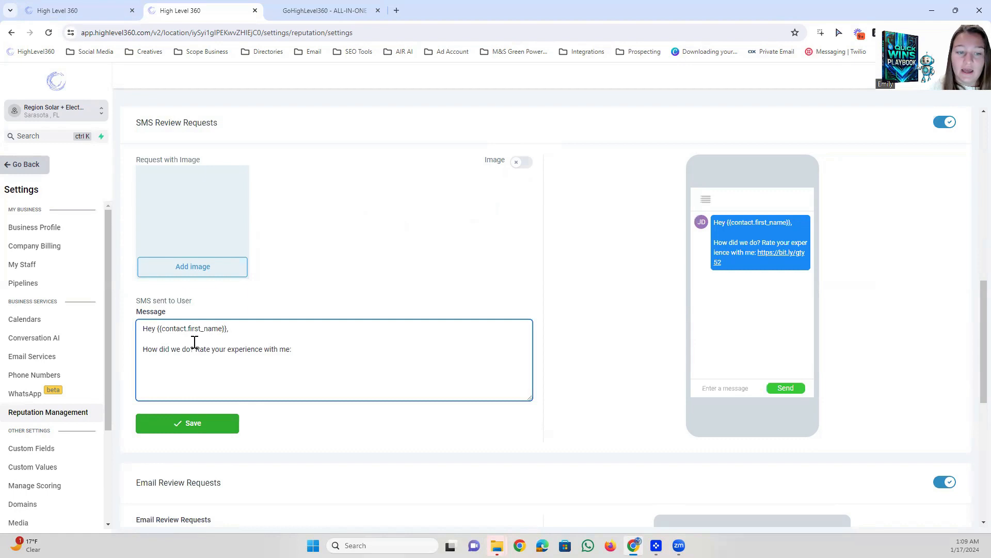
scroll(194, 342, down, 1)
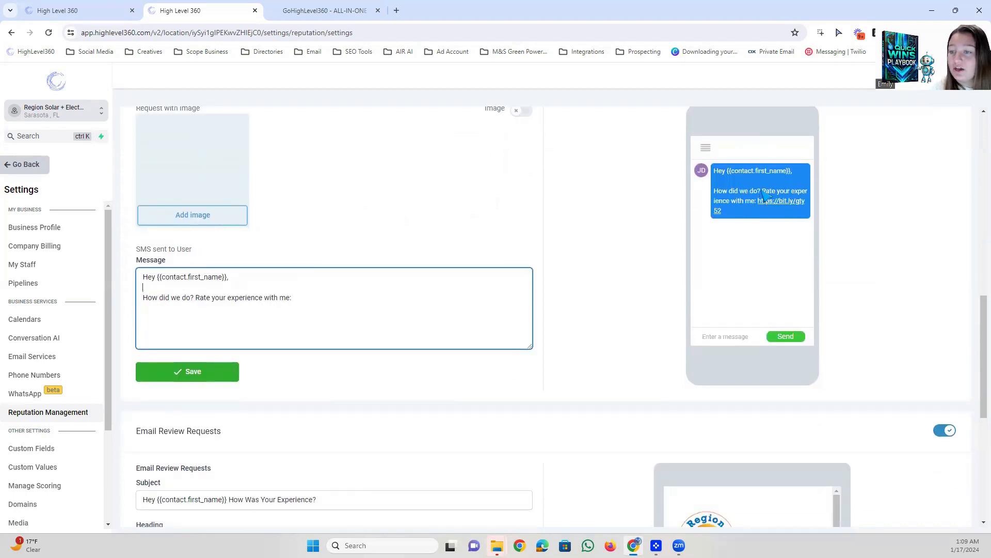
- Look over the SMS review request message and its preview link, and save the SMS review request settings
drag(758, 203, 715, 177)
click(299, 298)
drag(299, 298, 191, 299)
click(285, 288)
scroll(308, 319, up, 1)
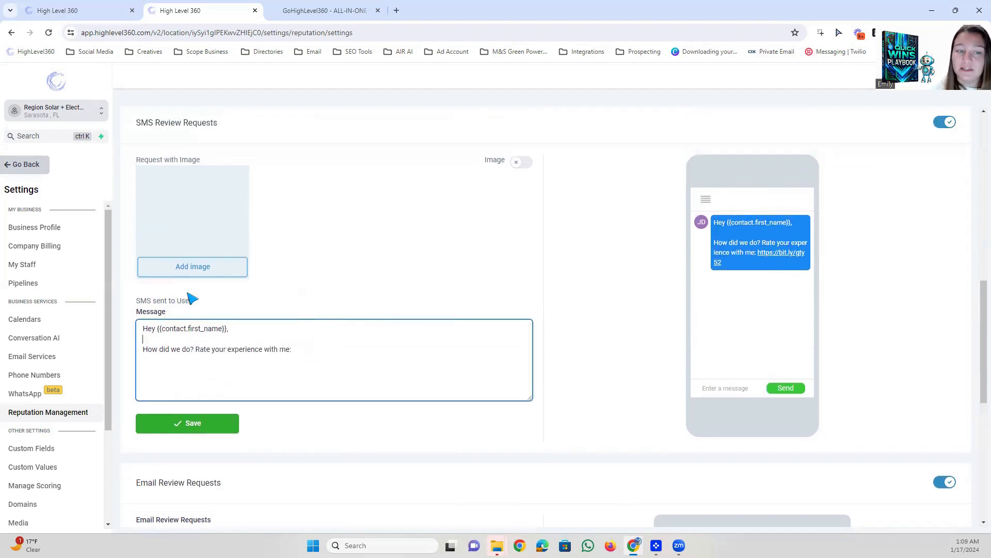
click(172, 426)
- Turn email review requests off and back on
scroll(303, 265, down, 5)
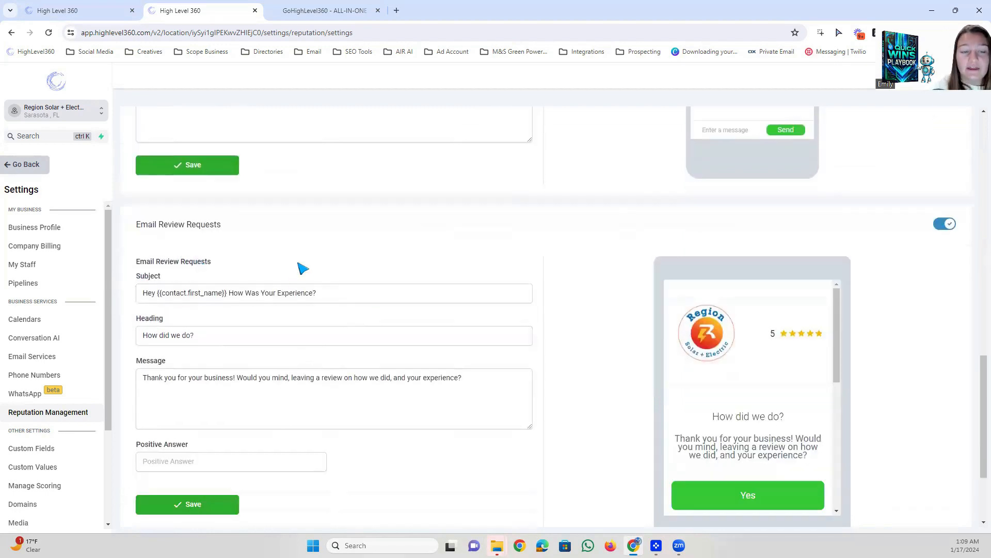
scroll(420, 237, down, 1)
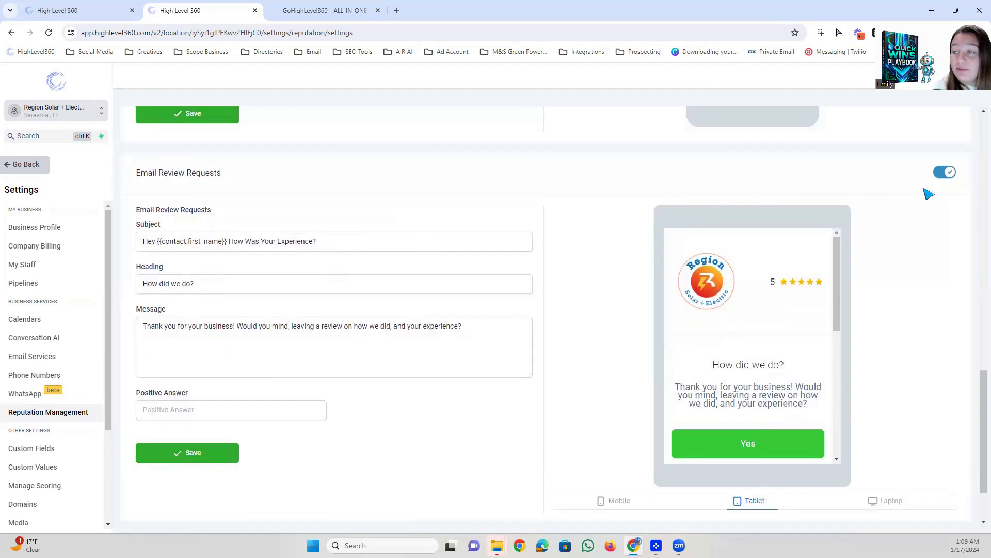
click(948, 173)
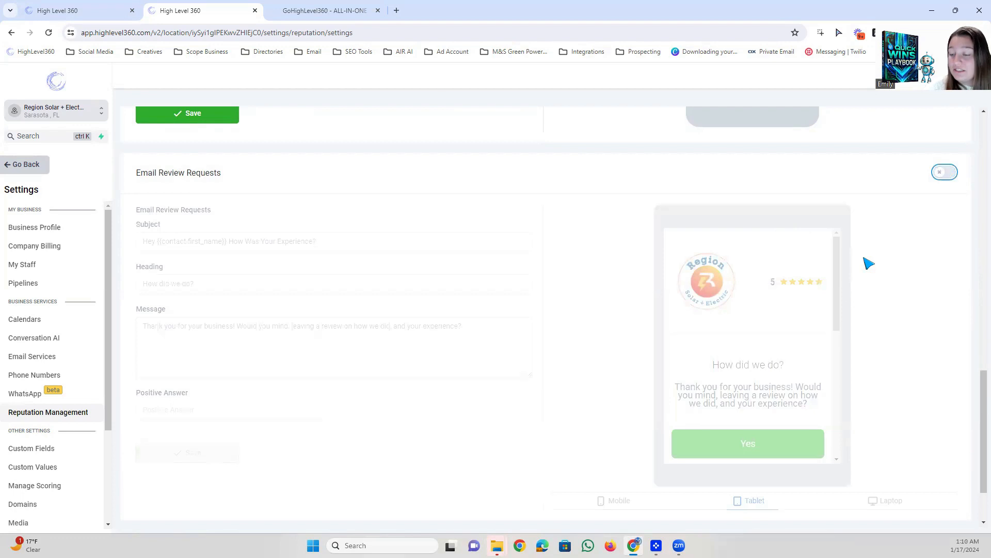
click(948, 171)
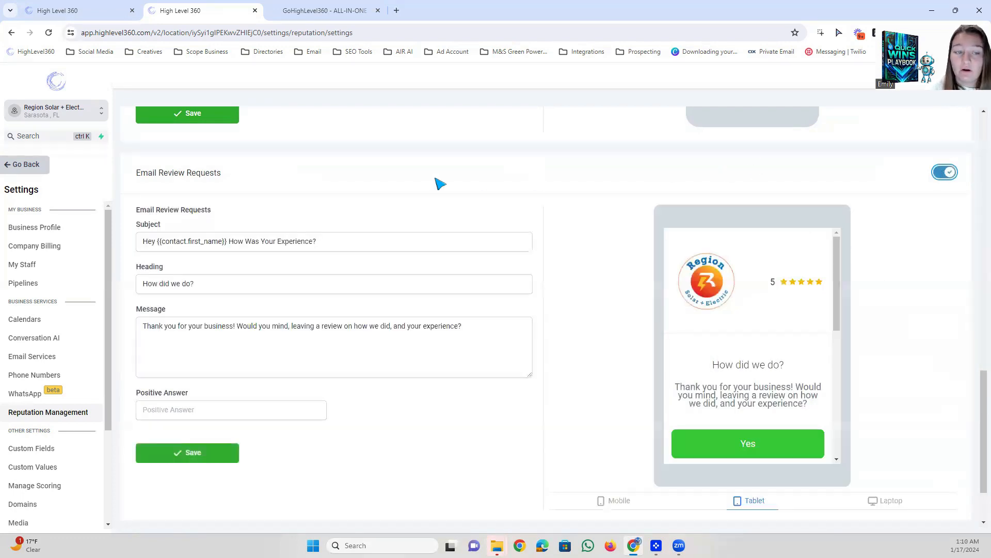
- Examine the subject, heading and message text of the email review request
scroll(439, 184, down, 1)
drag(378, 190, 128, 192)
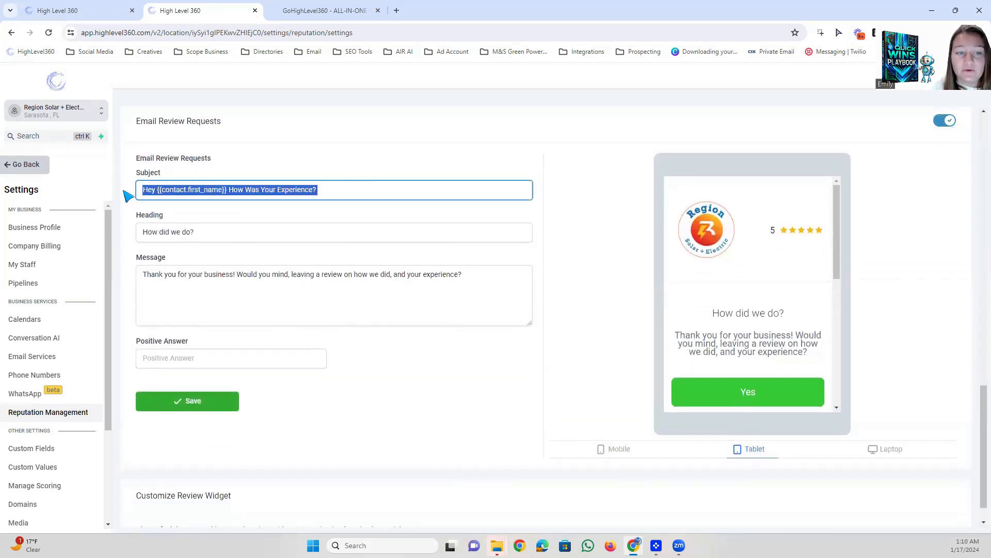
click(269, 189)
drag(326, 191, 133, 197)
click(335, 190)
scroll(336, 177, down, 1)
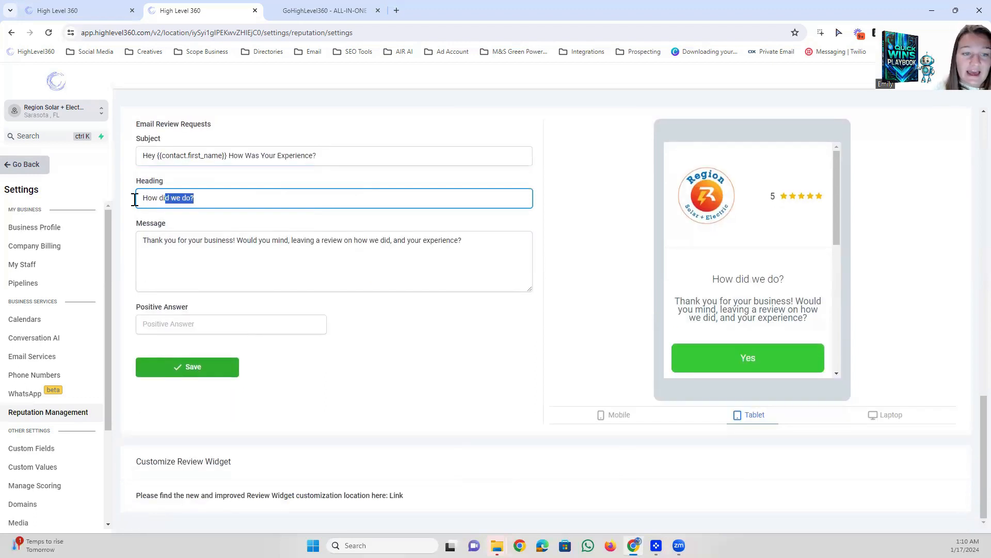
click(479, 241)
drag(478, 241, 191, 246)
click(137, 250)
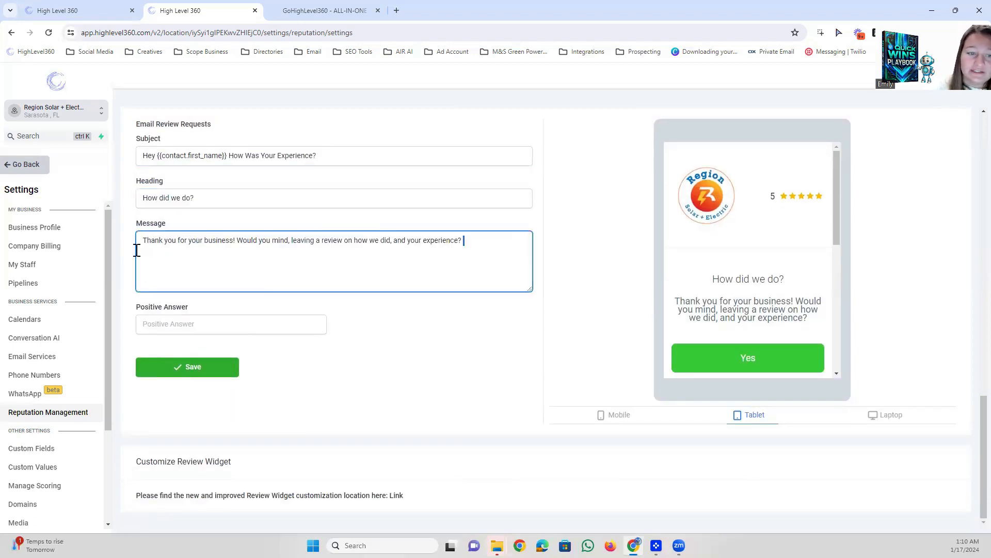
- Set the email review request's positive answer to "Thank you!" and check it in the email preview
click(272, 332)
text(Thank you!)
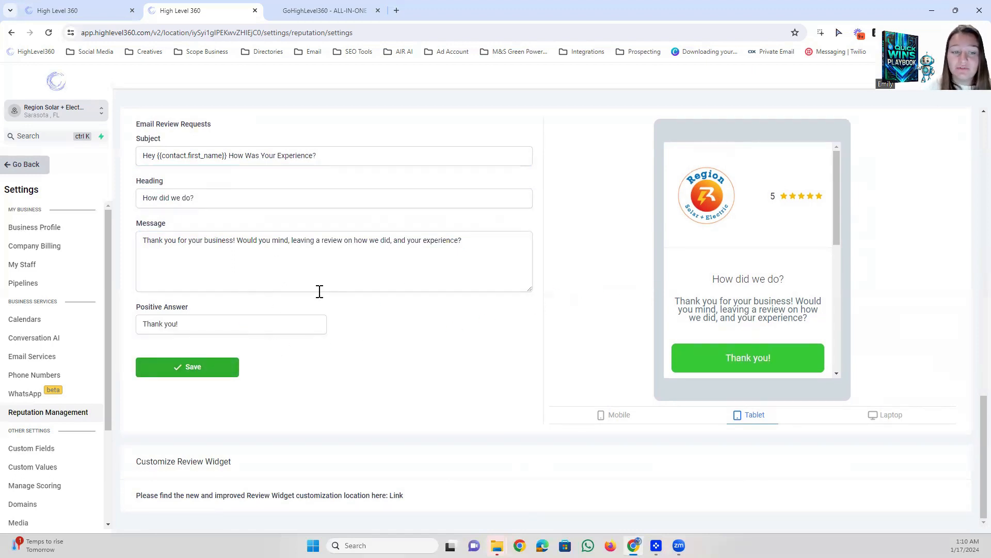
scroll(808, 335, down, 2)
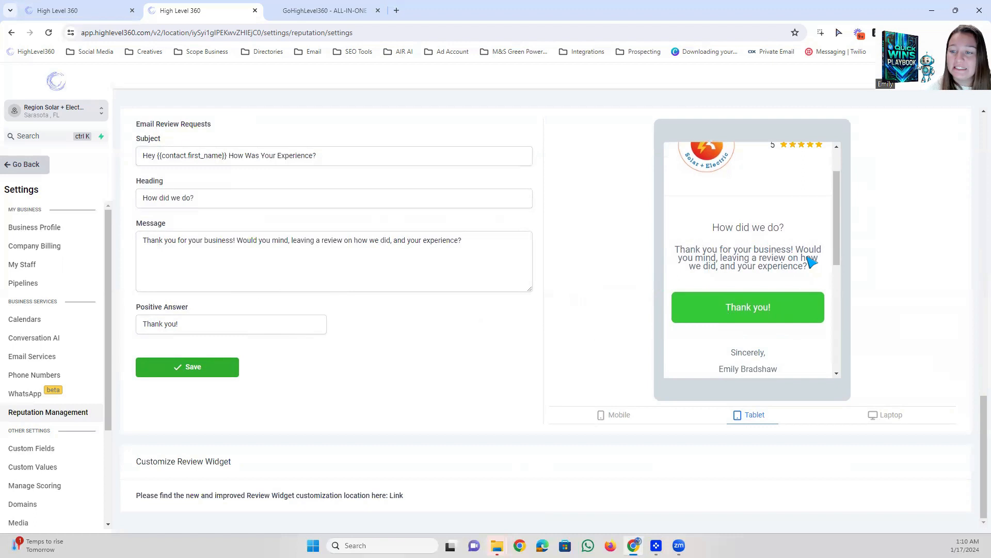
scroll(795, 279, up, 2)
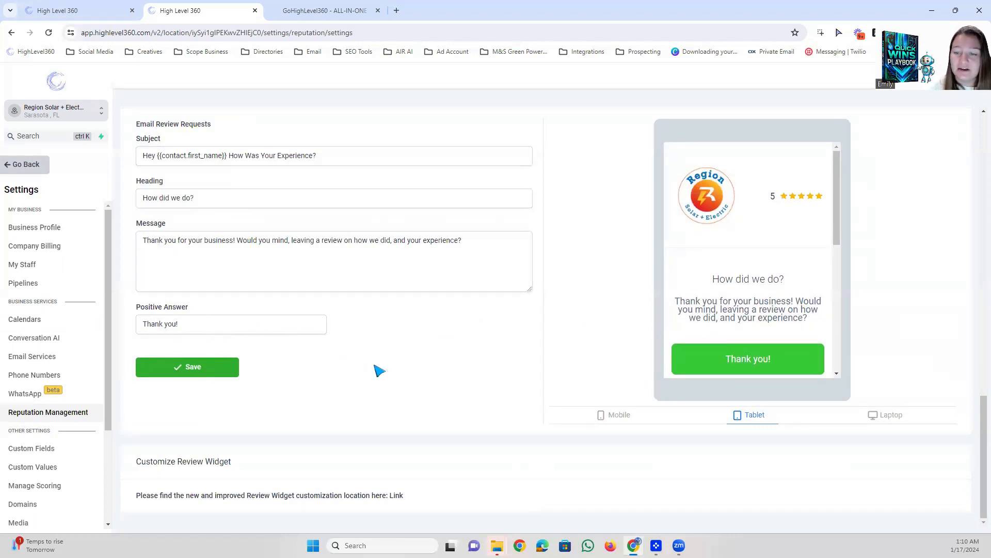
scroll(777, 280, down, 1)
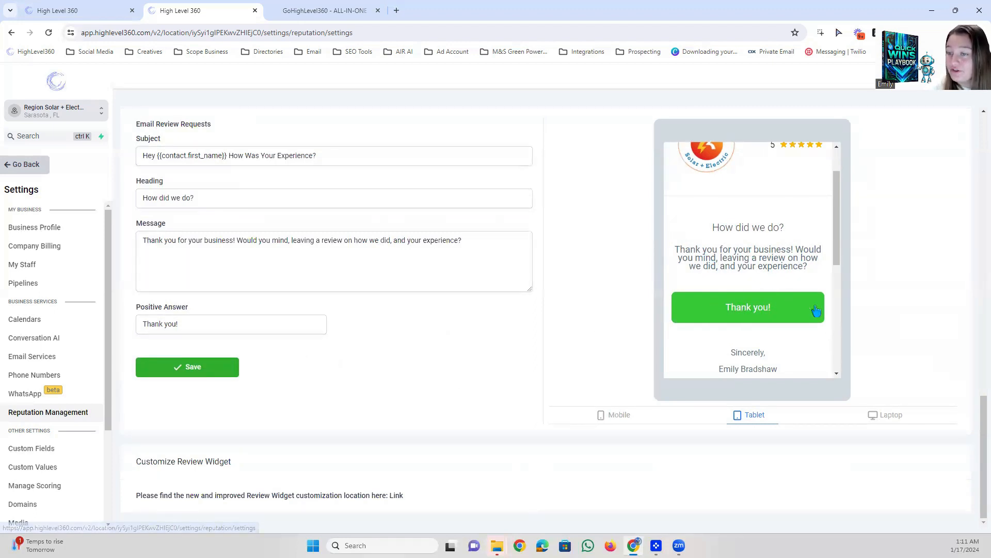
- Compare the email review request preview in the Mobile, Tablet and Laptop layouts
click(613, 423)
click(751, 421)
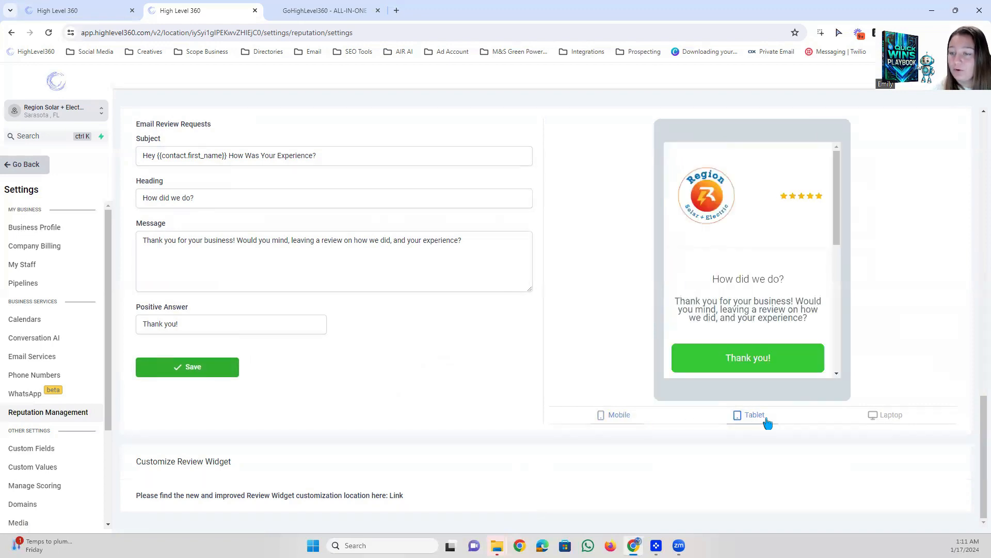
click(886, 419)
scroll(693, 314, down, 5)
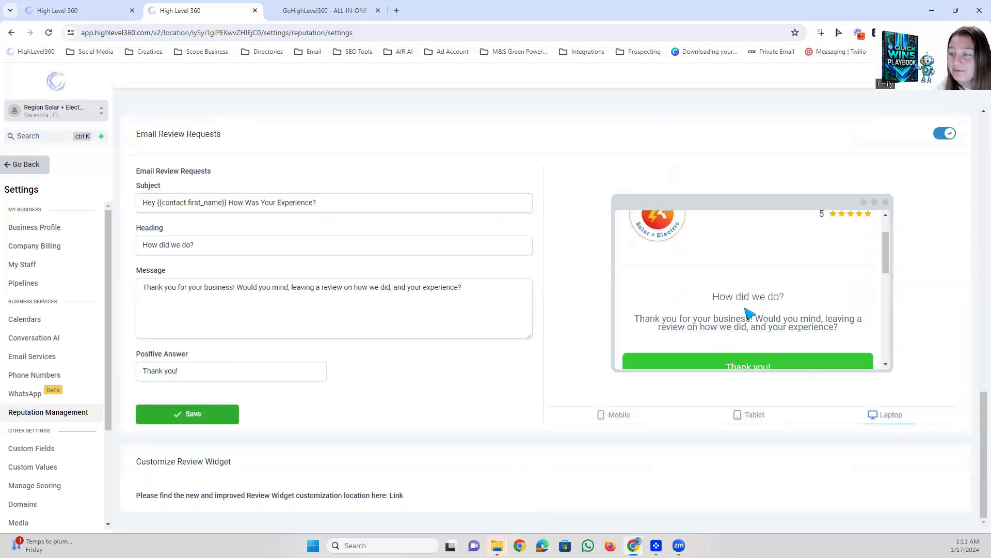
scroll(779, 354, up, 3)
scroll(553, 359, down, 1)
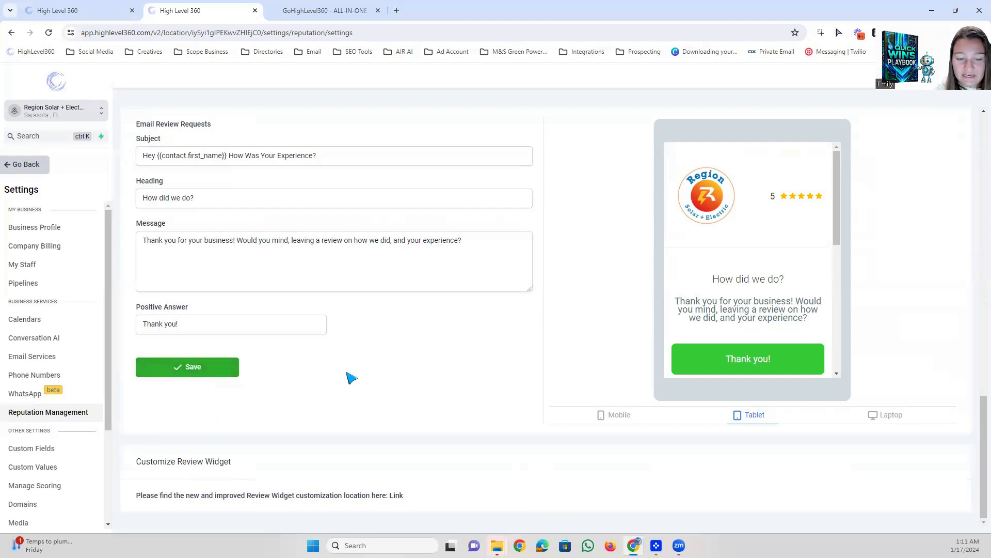
- Look back over the SMS, review link and Reviews AI settings, and leave the settings for the reputation area
scroll(485, 413, up, 5)
scroll(505, 401, up, 1)
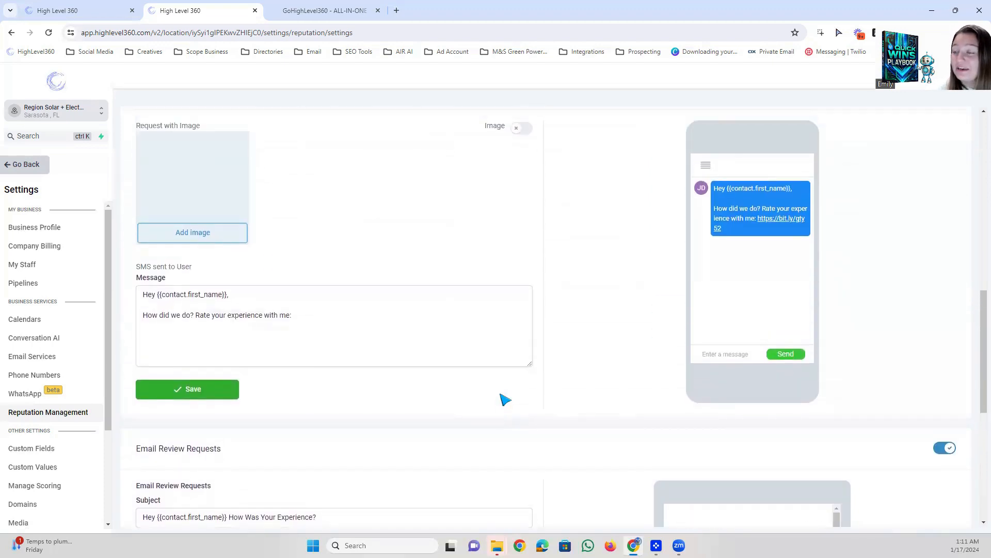
scroll(505, 400, up, 10)
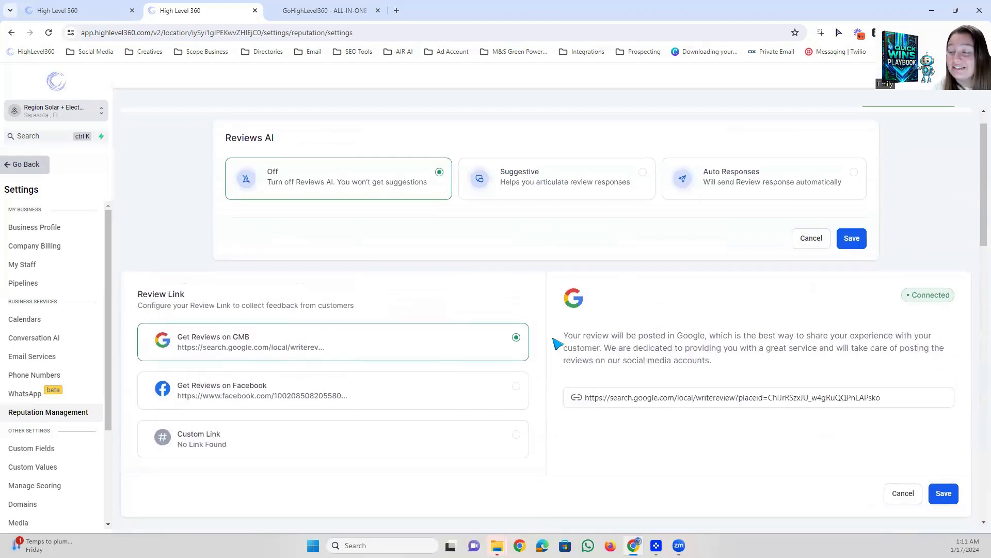
scroll(557, 344, up, 1)
click(43, 168)
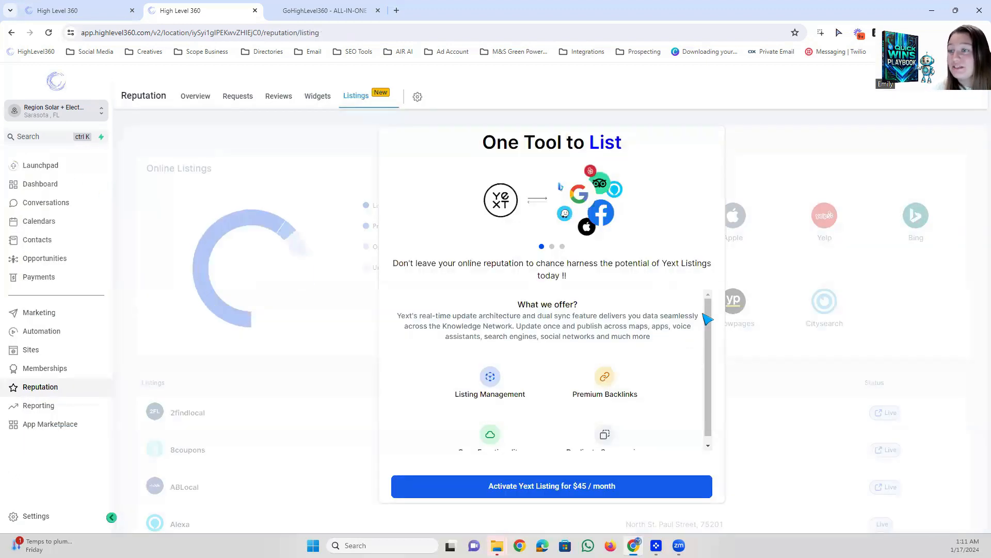
- View the reputation area's Reviews and Requests pages, and finish on the Overview page
click(274, 98)
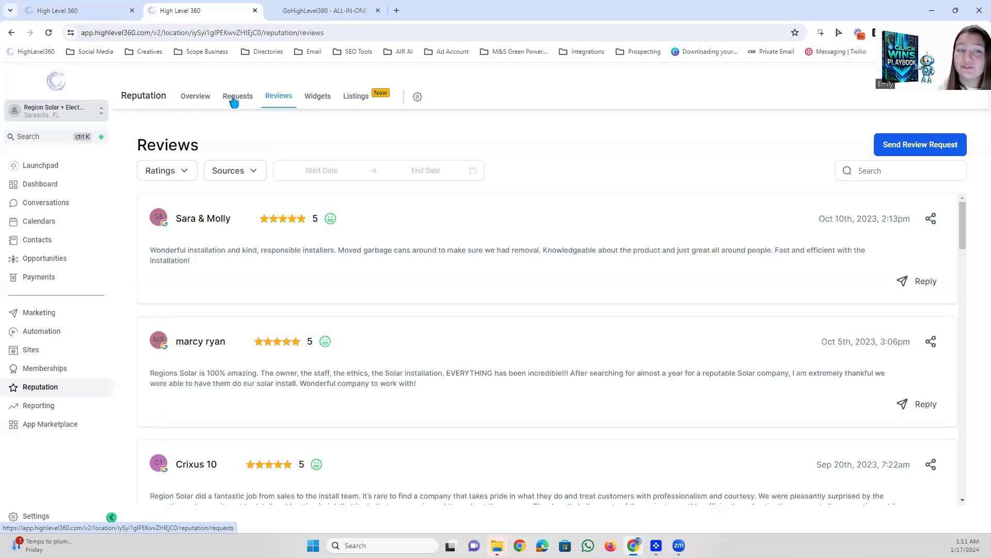
click(237, 99)
click(198, 98)
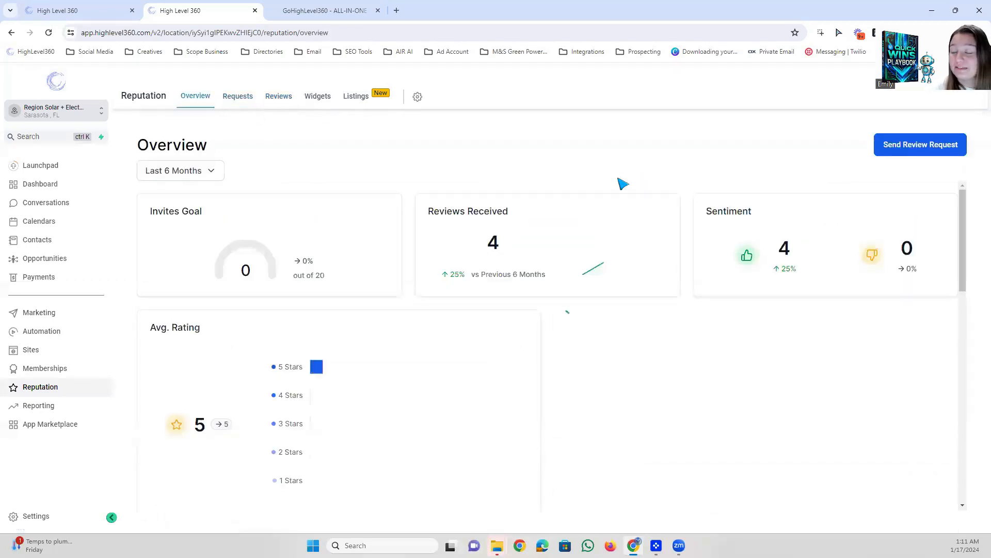